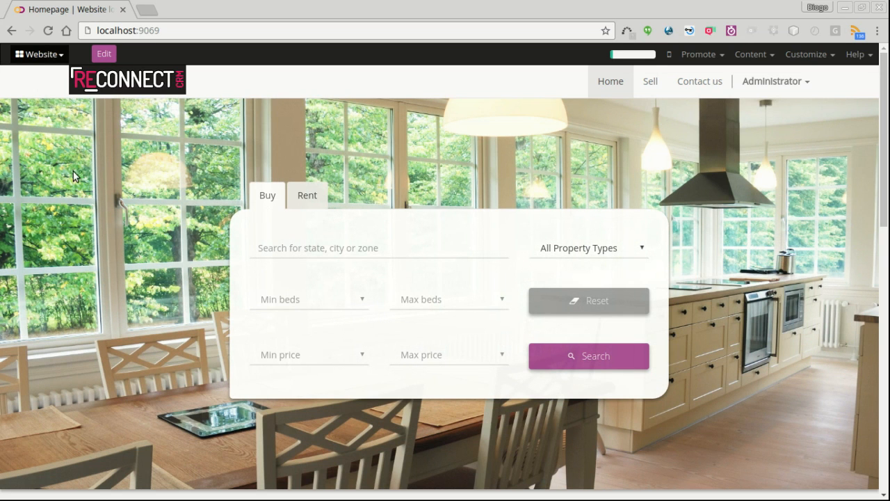
Step: Open the Listings app from the apps menu to reach the For Sale properties list
click(49, 55)
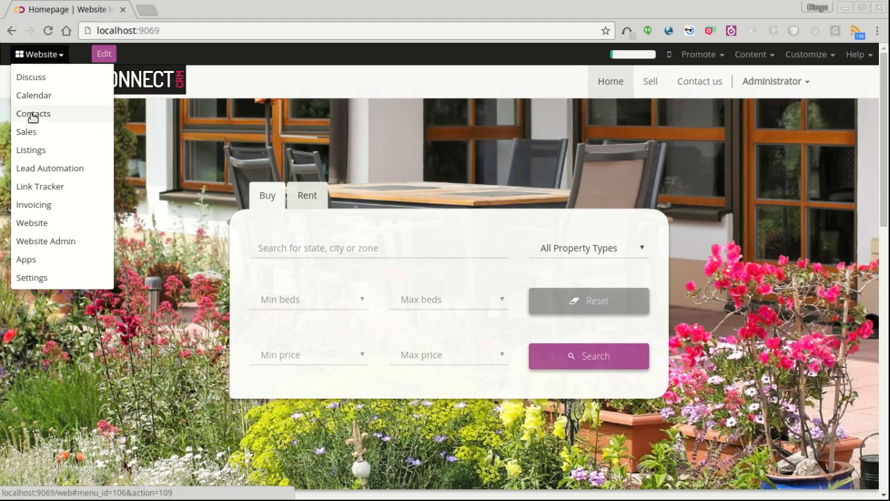
click(26, 147)
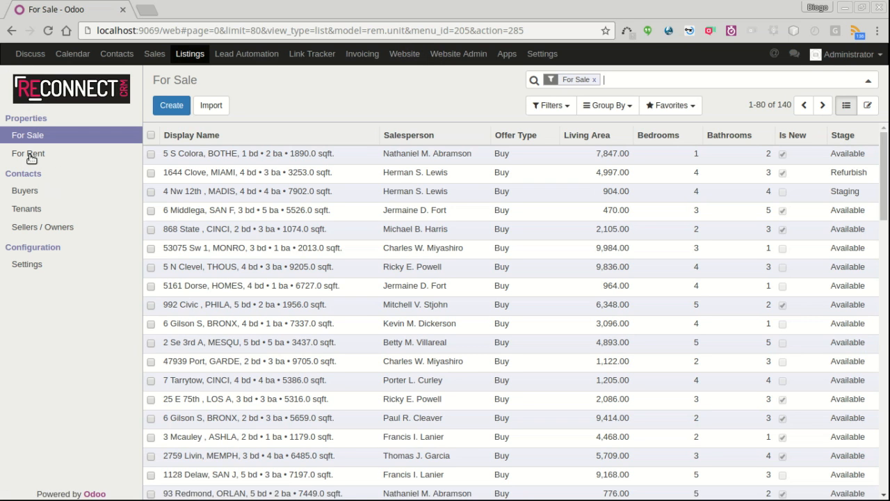
click(29, 153)
click(32, 135)
click(222, 154)
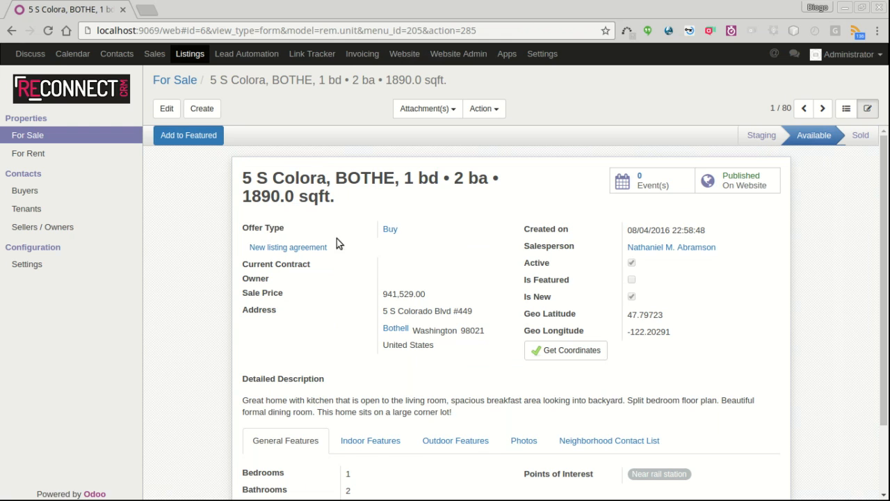
click(169, 111)
click(490, 243)
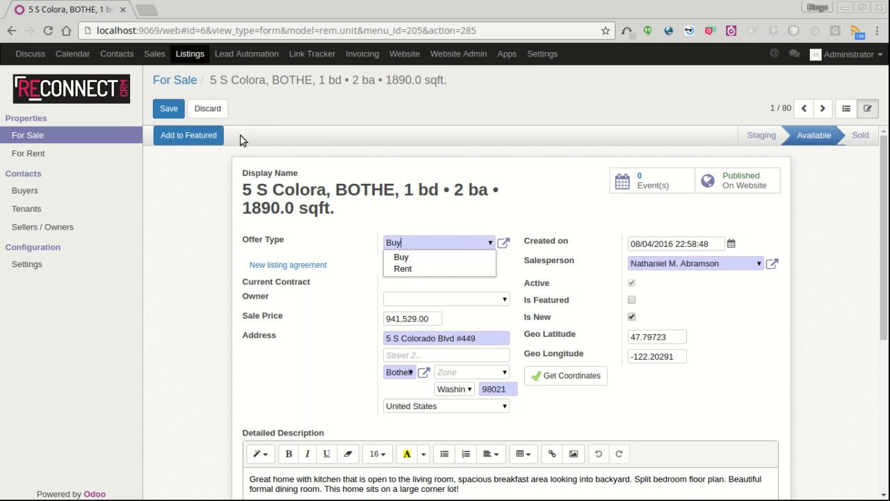
click(207, 109)
click(34, 136)
Step: Create a new for-sale listing and type the new owner's full name into the Owner field
click(172, 105)
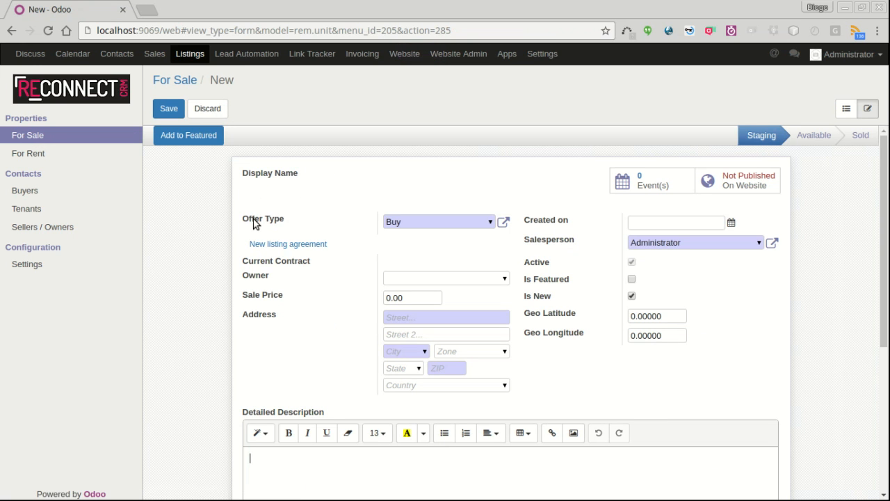
click(493, 278)
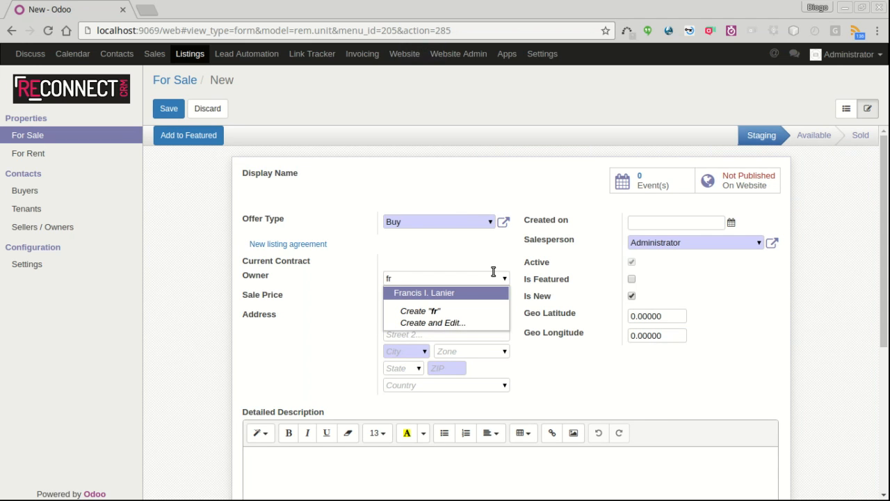
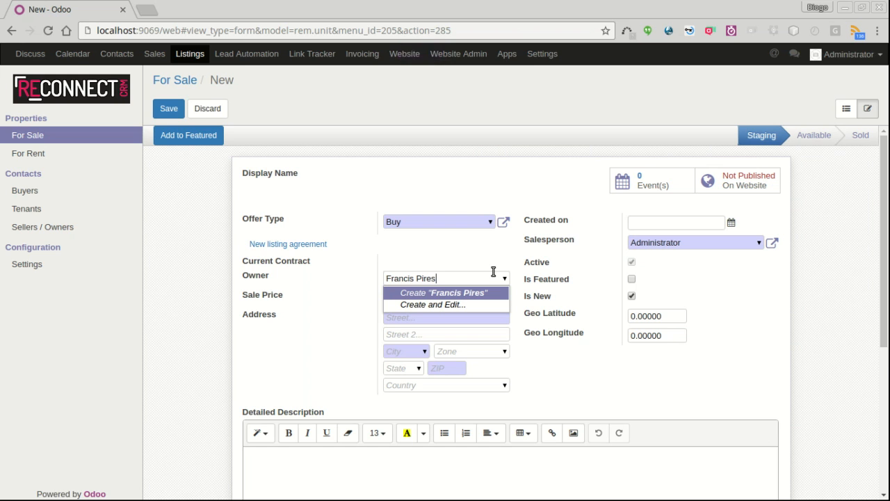
Step: Create the typed owner as a new contact with their e-mail address and save it
click(447, 307)
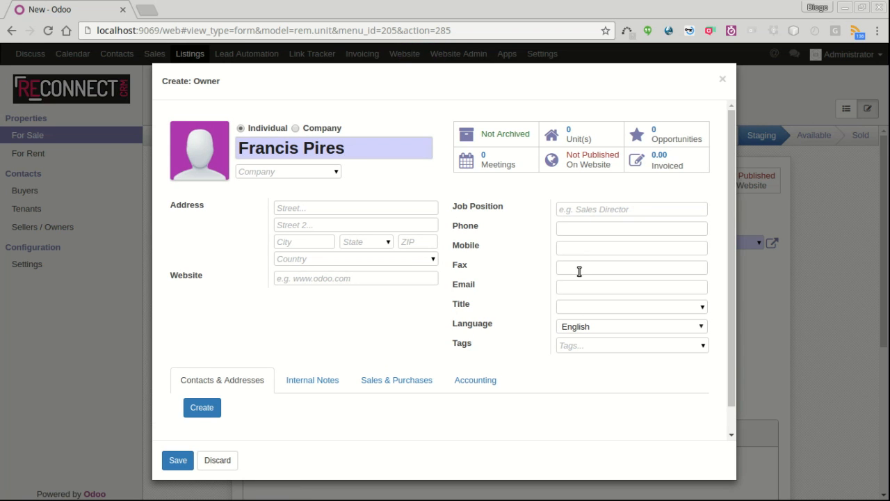
click(600, 286)
click(300, 380)
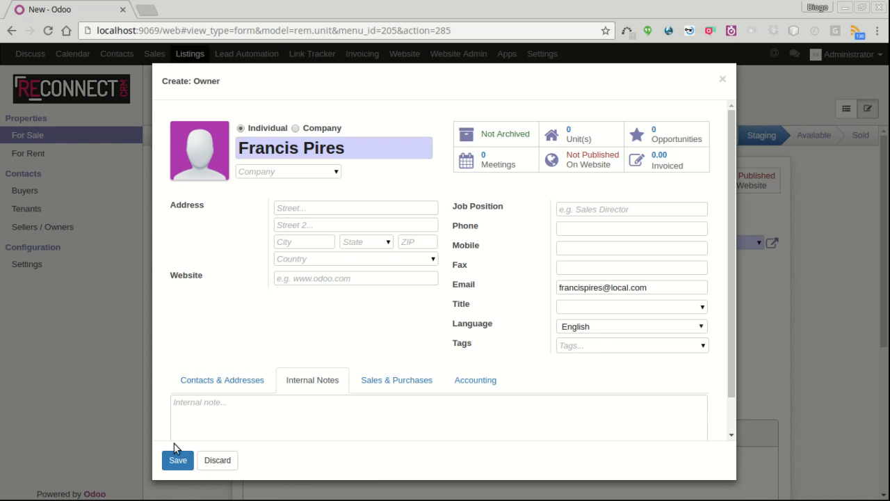
click(178, 465)
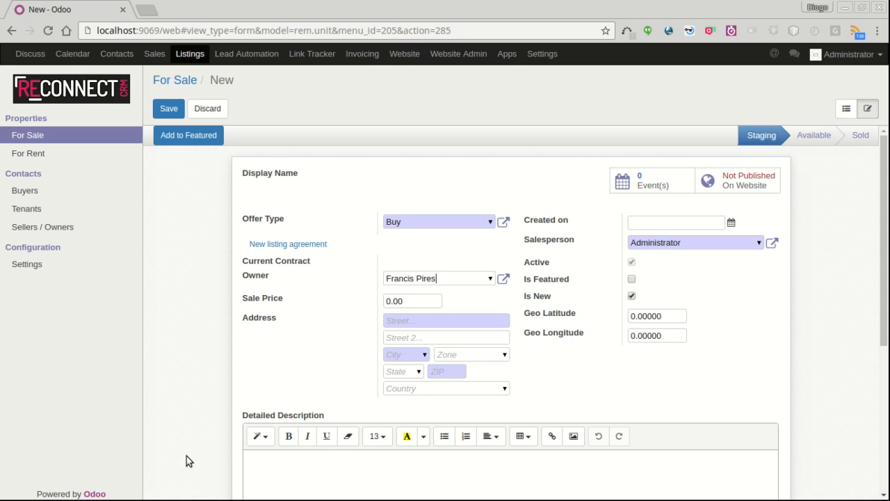
Step: Set the sale price to 800000 and the street to Ellice St
click(410, 302)
double_click(408, 304)
text(8000)
click(465, 317)
text(Ellice St)
key(Tab)
key(Tab)
Step: Set city Malibu, state California and country United States, then fetch the geo coordinates
text(mali)
key(Return)
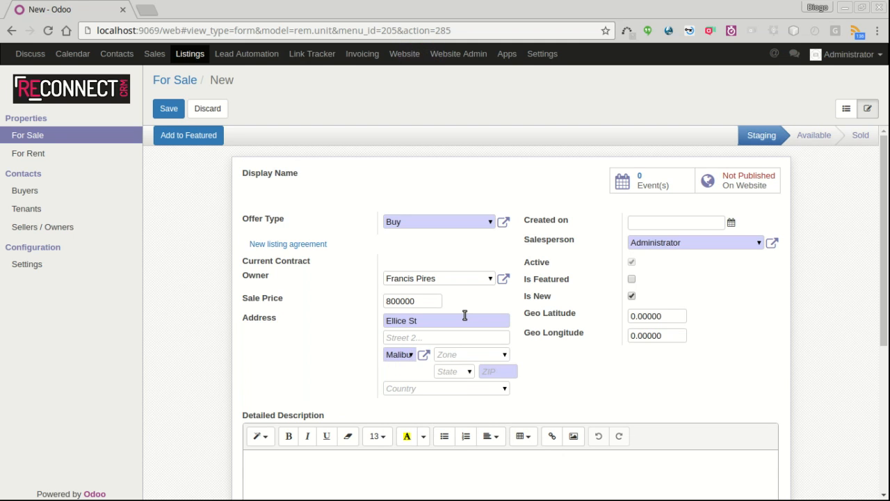
text(ca)
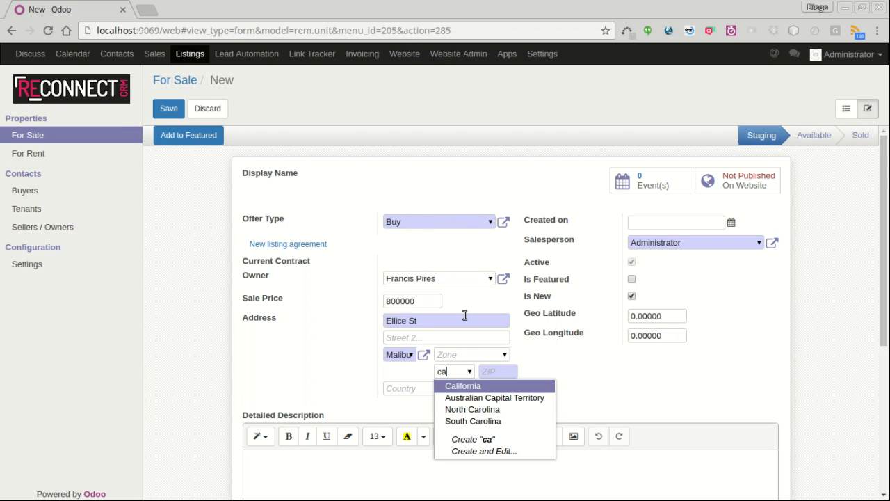
key(Return)
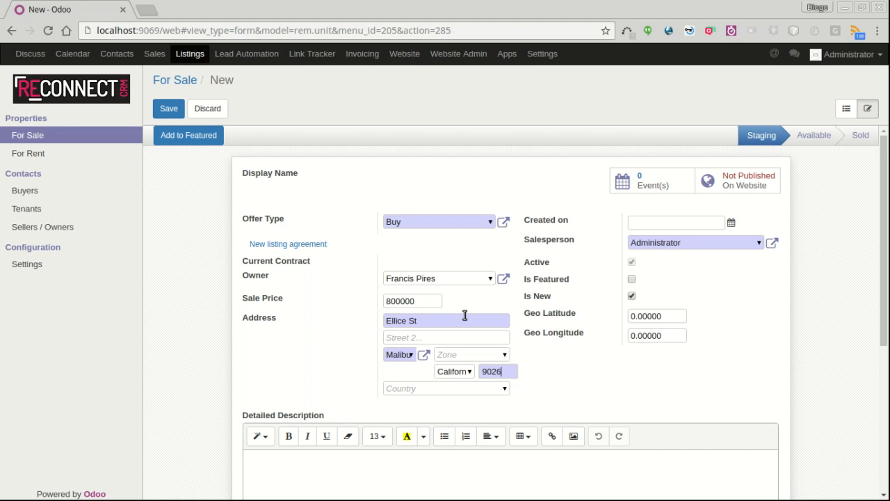
key(Tab)
text(united st)
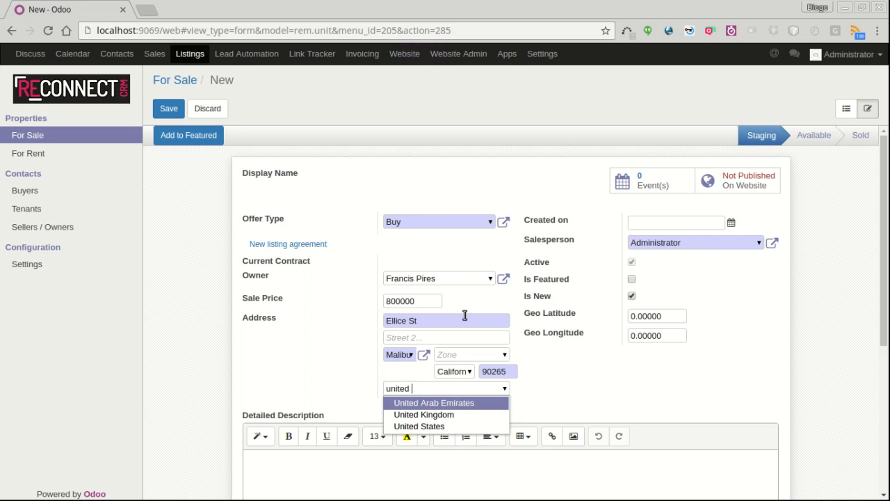
key(Return)
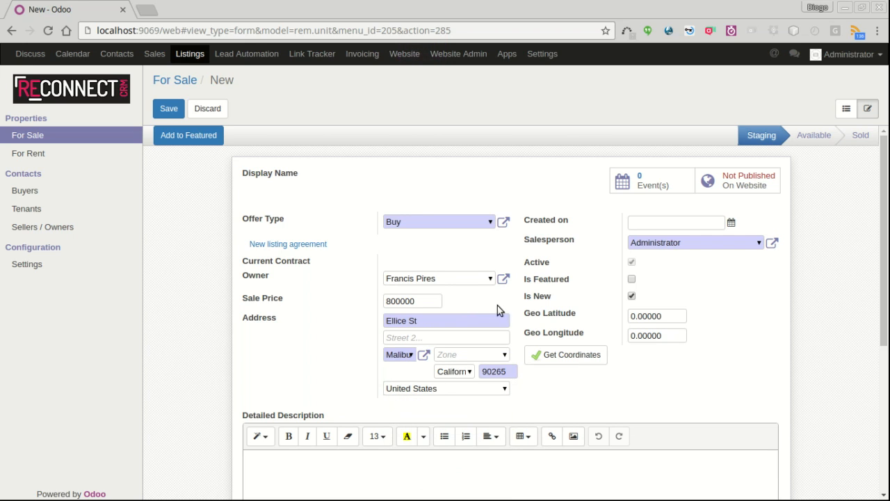
click(569, 355)
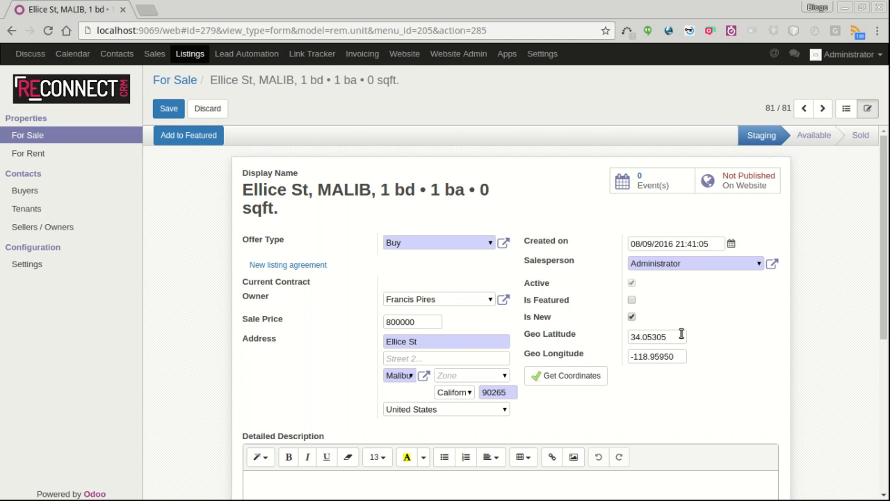
Step: Pick a different user instead of Administrator in the listing's Salesperson field
click(760, 264)
click(671, 290)
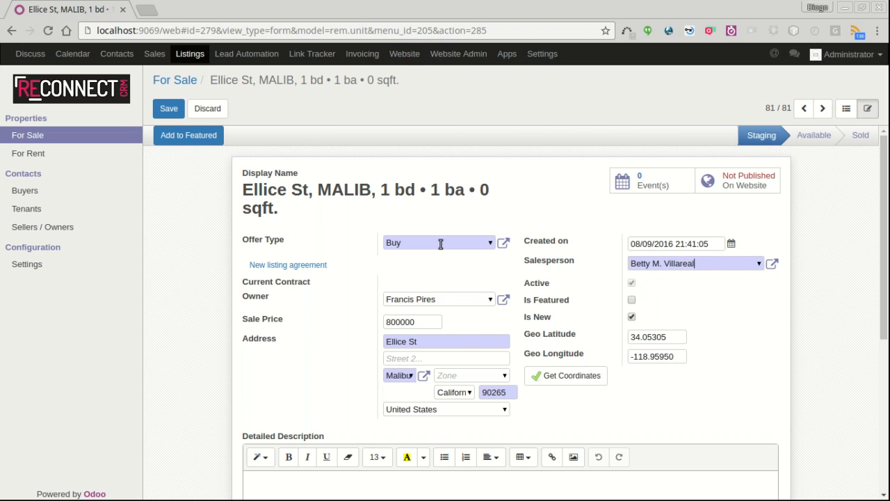
Step: Enter 5 bedrooms, 4 bathrooms, 1 toilet, living area 500 and land area 20000
scroll(416, 323, down, 5)
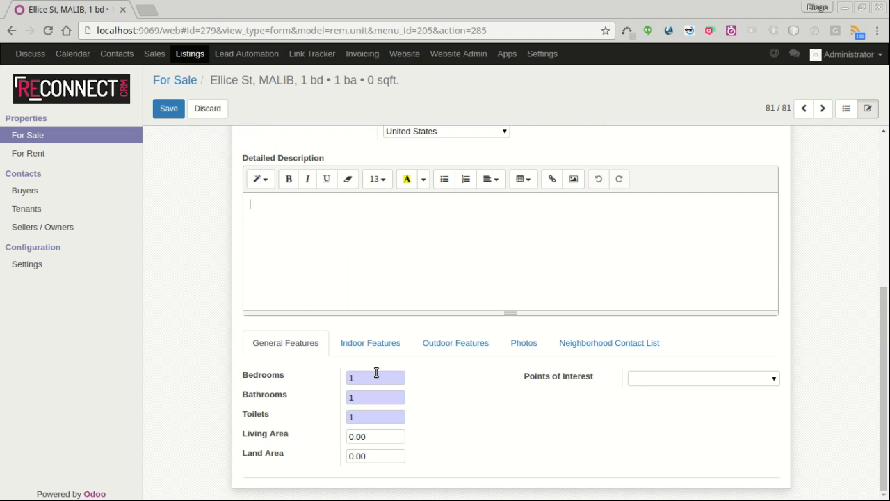
drag(380, 378, 350, 376)
key(Tab)
text(4)
key(Tab)
text(1)
key(Tab)
text(500)
key(Tab)
text(2000)
Step: Add Near Shopping Mall as a point of interest, removing the mistaken Country side entry
click(773, 381)
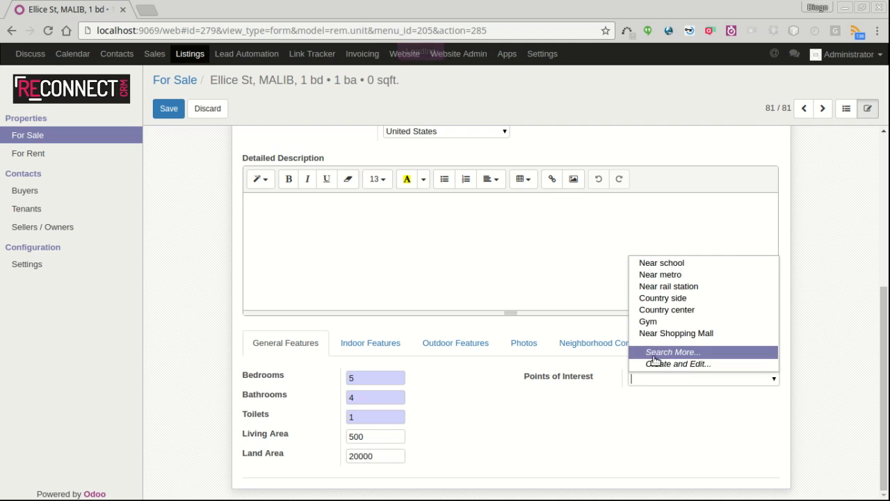
click(699, 333)
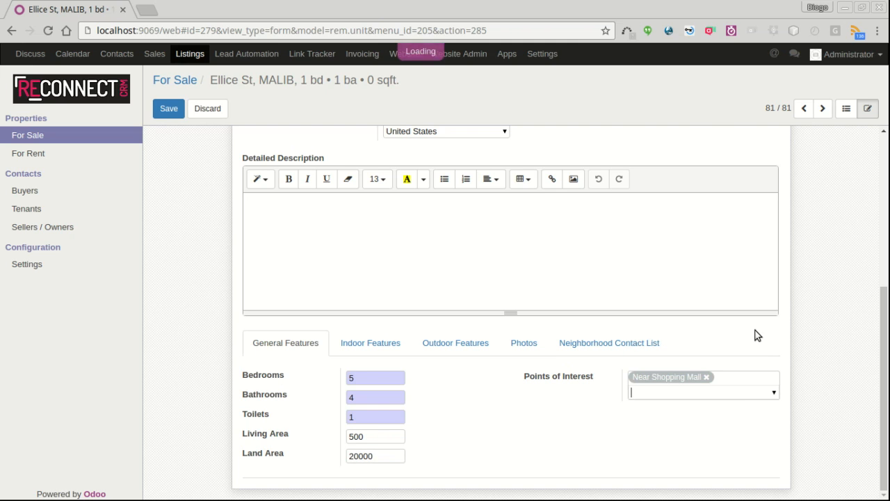
click(775, 393)
click(696, 325)
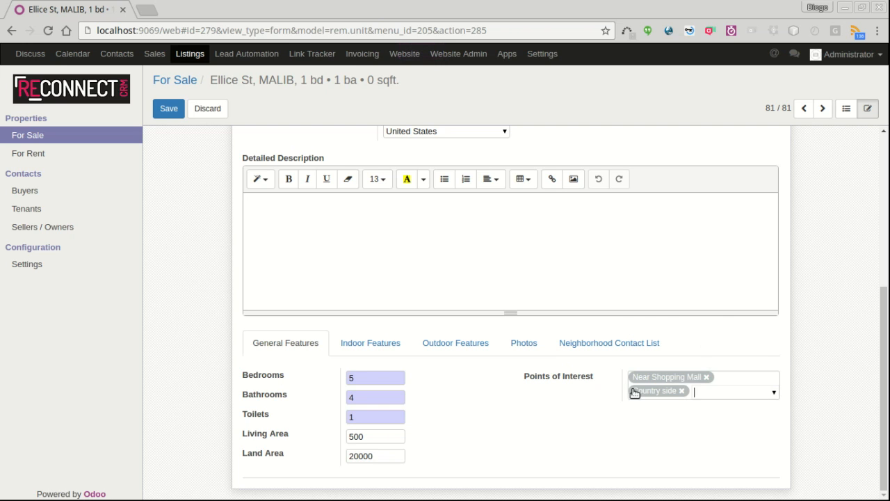
click(684, 391)
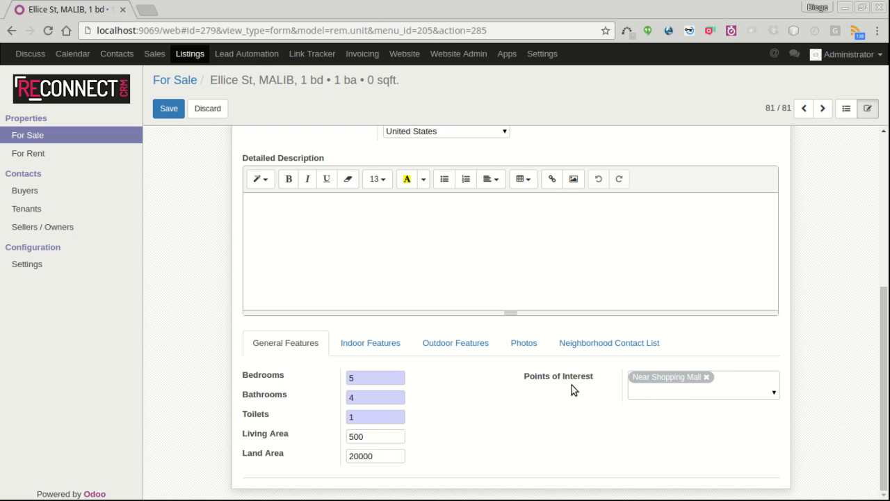
Step: Mark the property as air conditioned, with an alarm system and a swimming pool
click(406, 339)
click(350, 404)
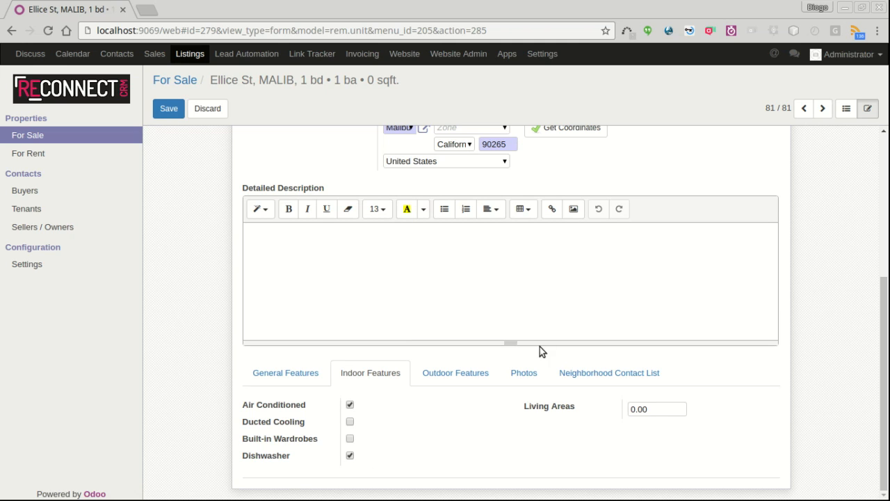
click(462, 382)
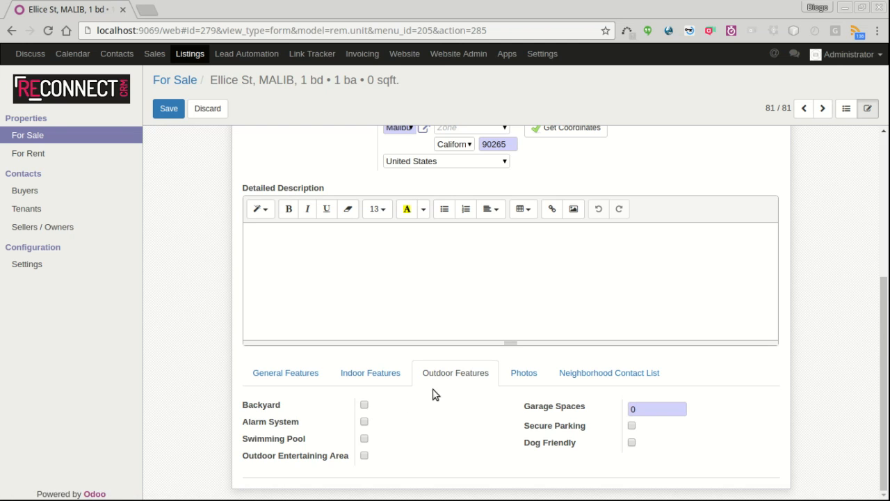
click(364, 421)
click(364, 439)
Step: Set garage spaces to 4 and save the listing
drag(660, 406, 588, 417)
text(4)
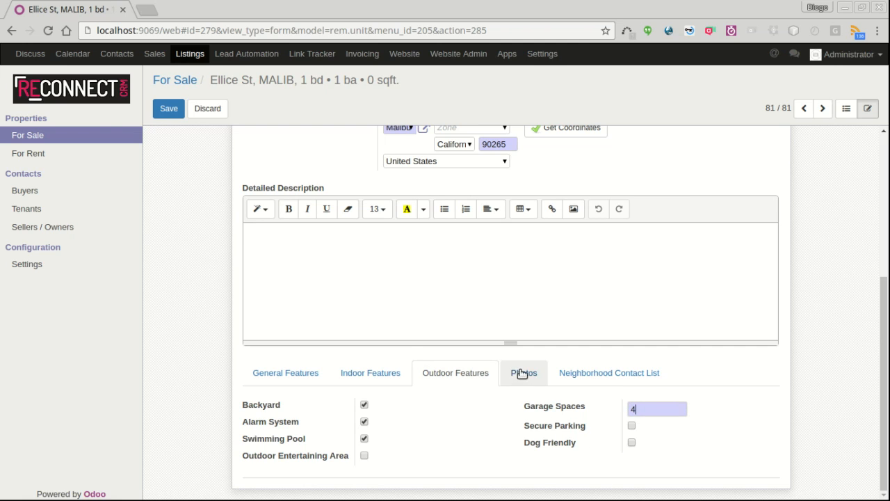
click(168, 109)
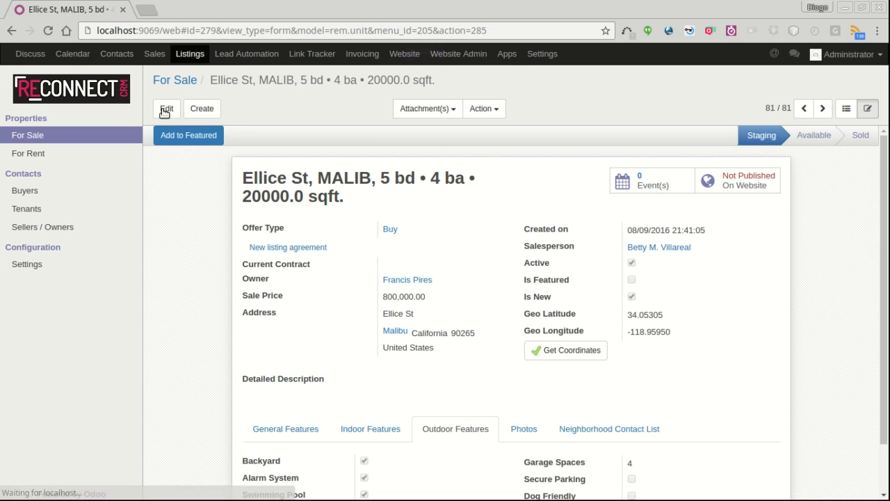
scroll(479, 319, down, 1)
scroll(480, 319, up, 1)
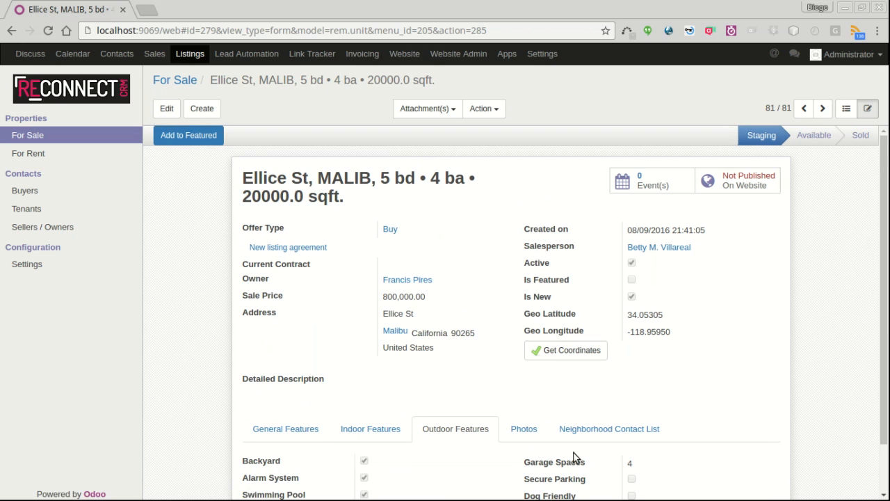
scroll(592, 465, down, 1)
Step: Start a new listing photo using the image file reconnect_crm_unit.png
click(526, 374)
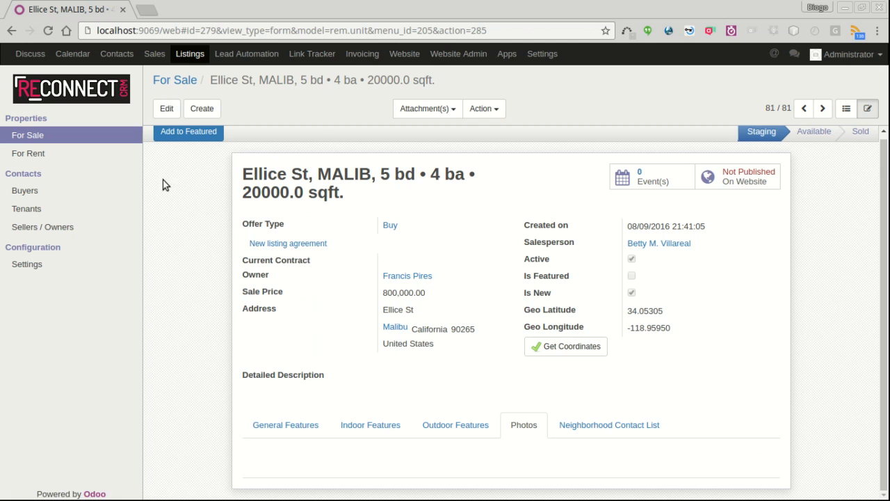
click(167, 108)
scroll(399, 380, down, 3)
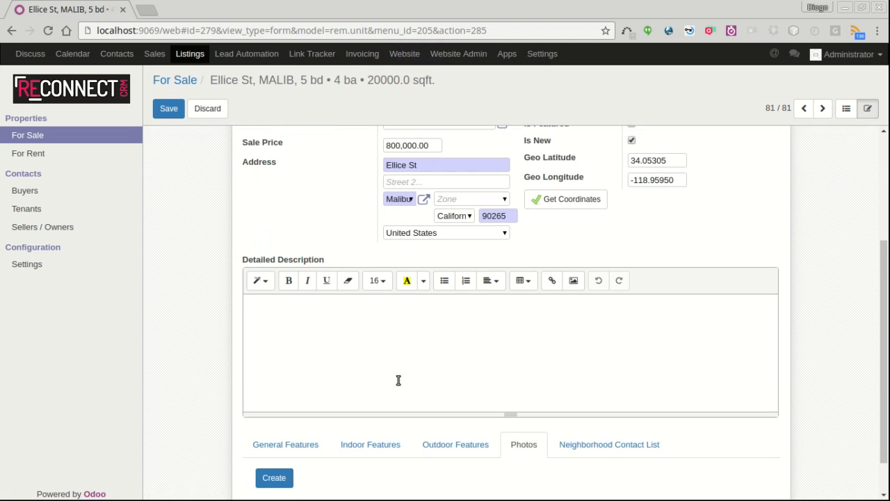
scroll(461, 459, down, 2)
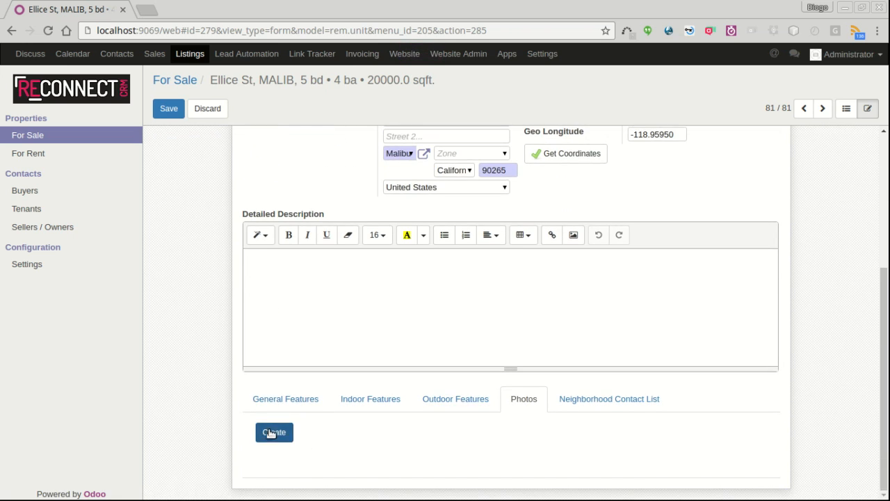
click(271, 432)
click(288, 184)
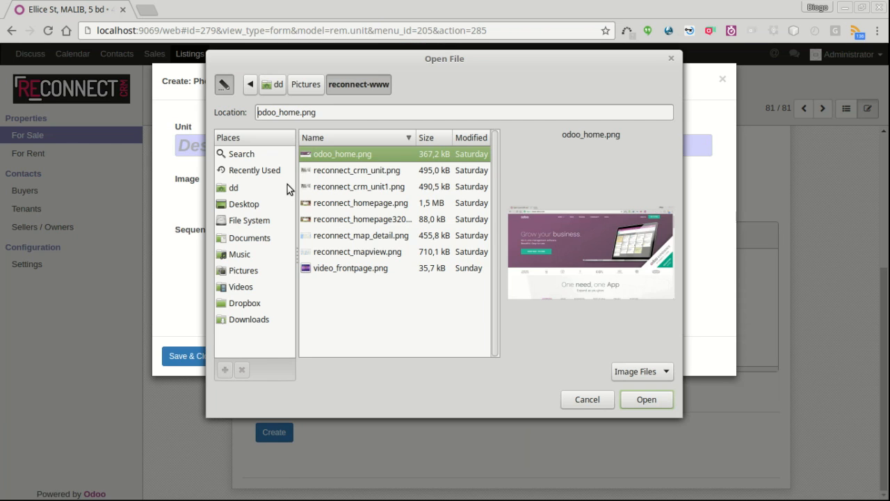
click(335, 171)
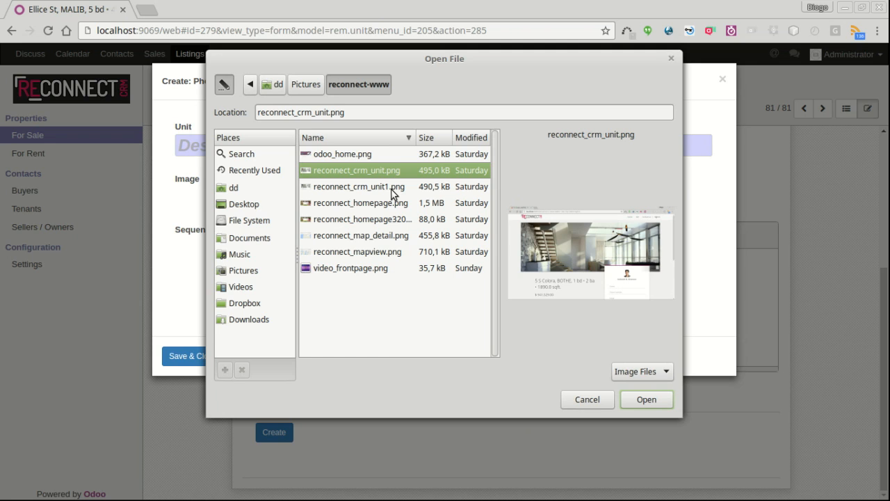
click(647, 400)
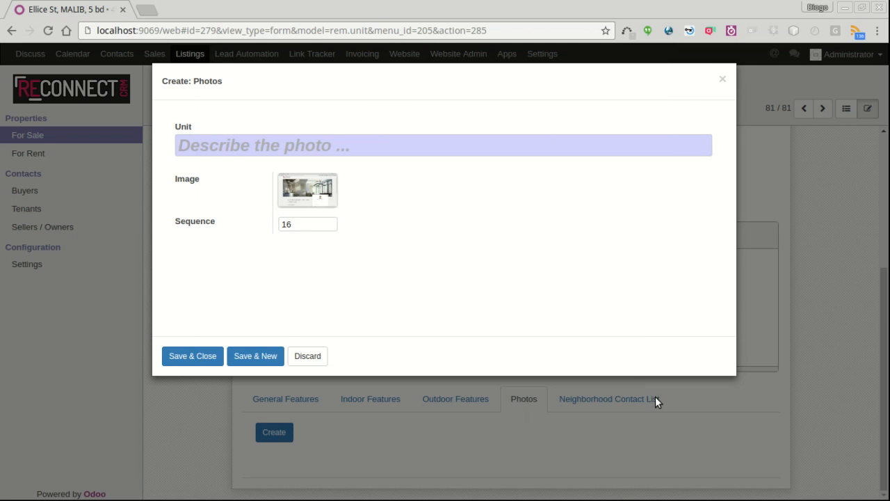
Step: Describe the photo as 'living room', save it, and save the listing
click(260, 146)
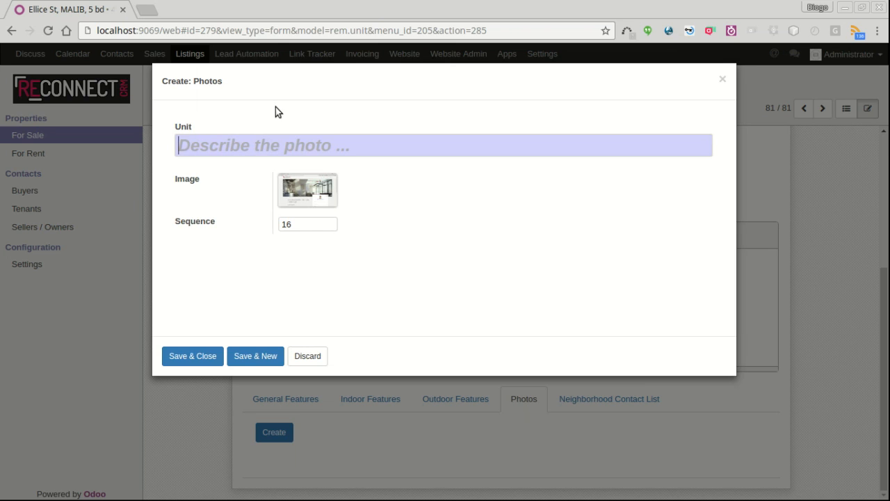
text(living room)
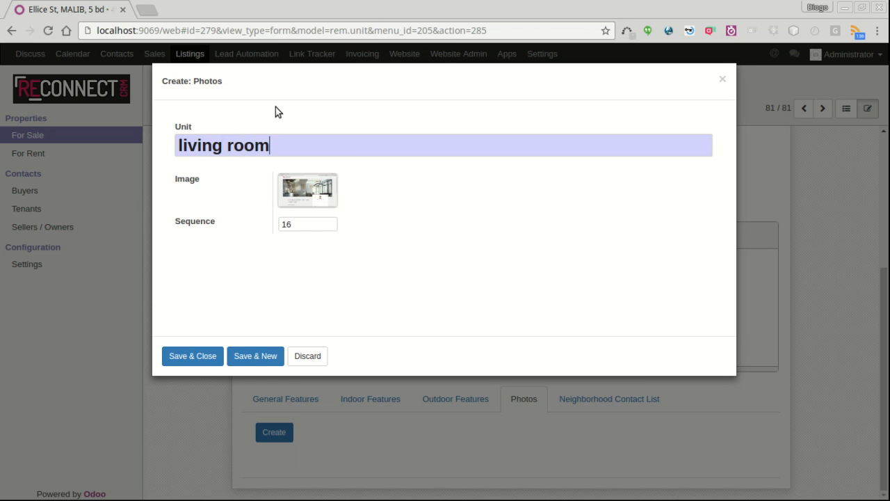
click(192, 355)
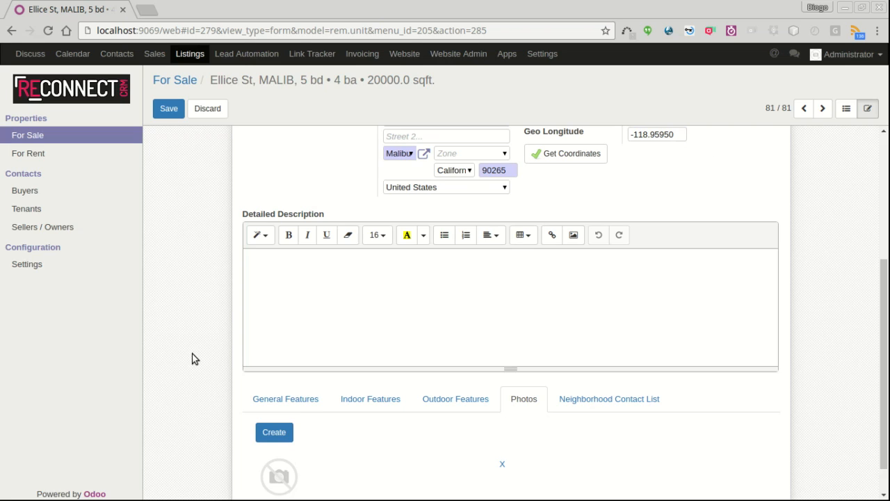
click(167, 109)
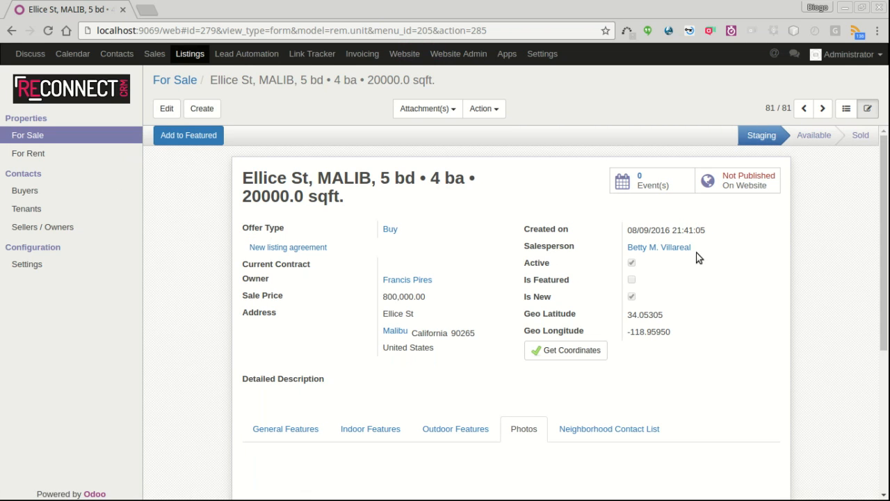
scroll(347, 426, down, 3)
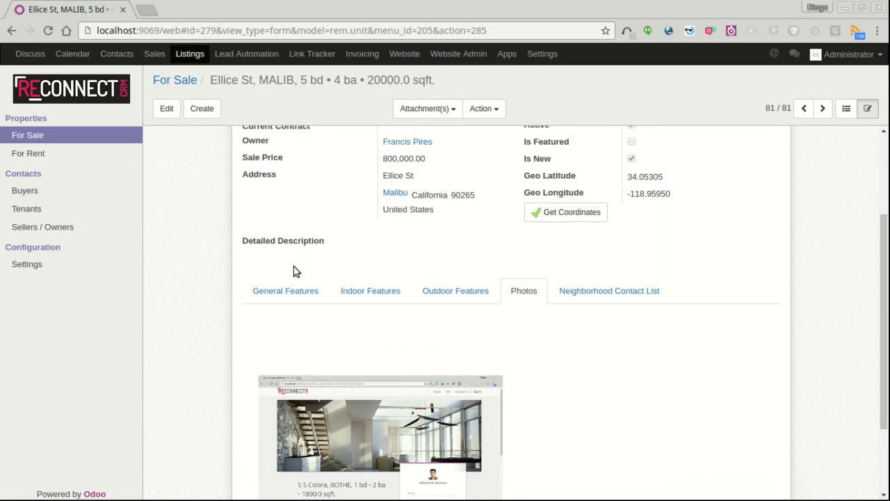
scroll(552, 358, up, 4)
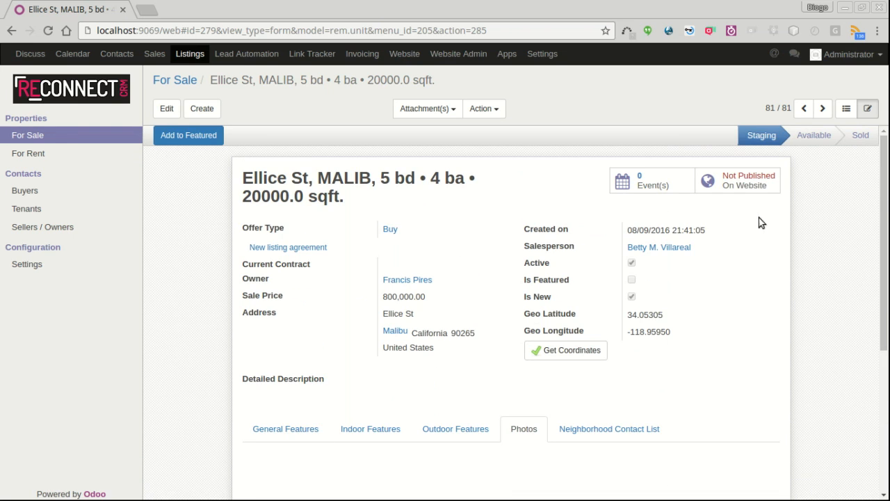
click(750, 179)
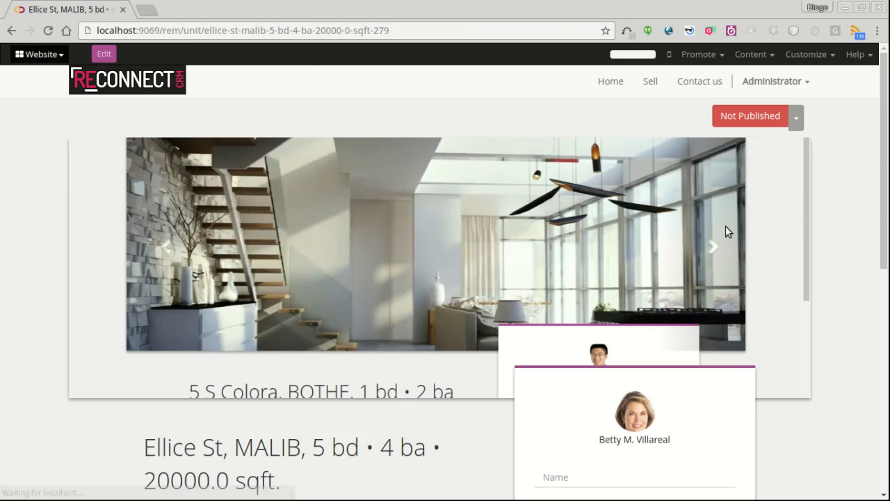
scroll(723, 235, down, 6)
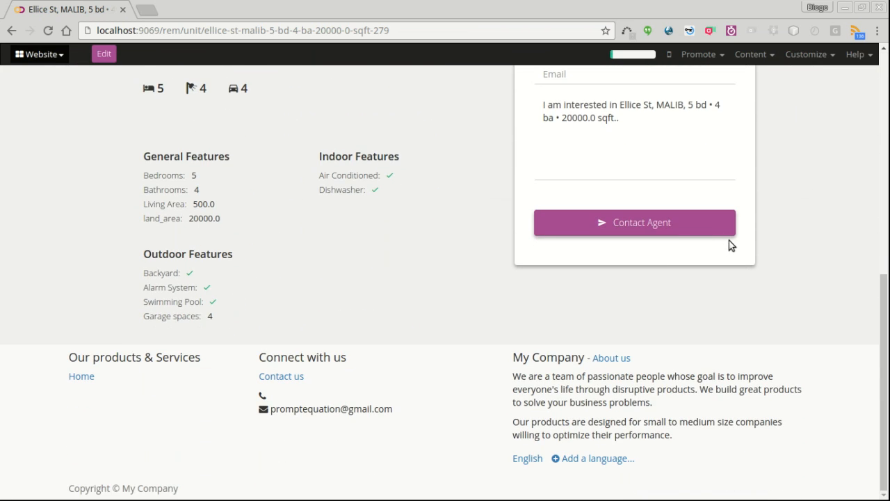
scroll(690, 342, up, 6)
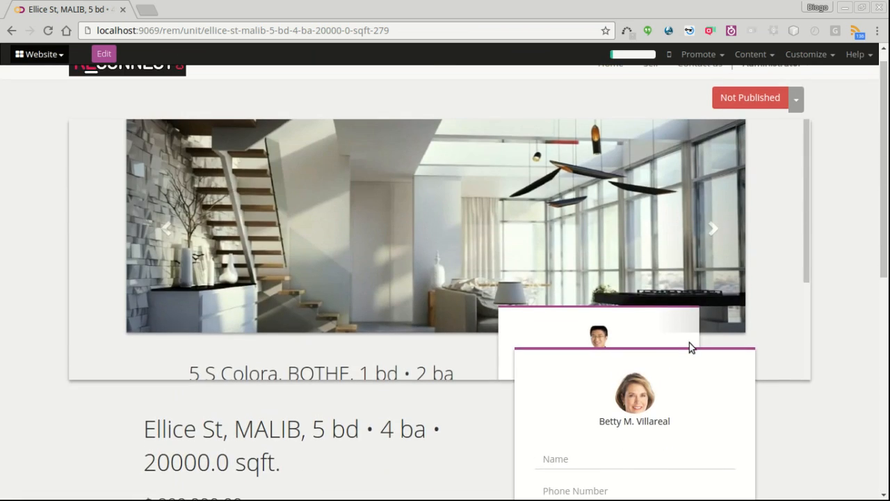
click(797, 118)
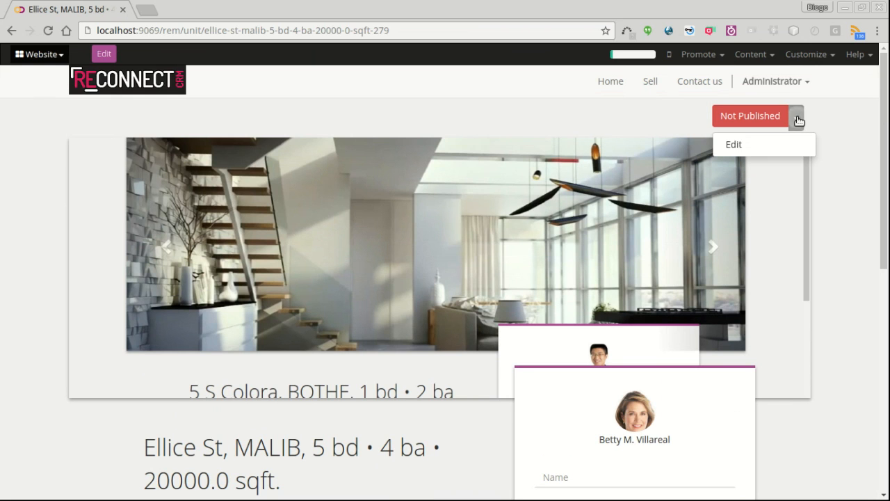
click(769, 148)
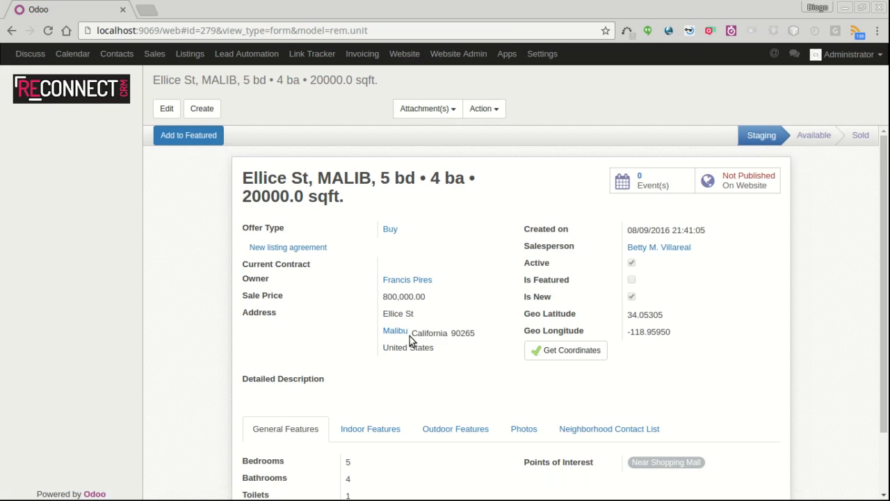
Step: Start a new Exclusive Right to Sell Listing contract for the Ellice St unit
scroll(409, 339, down, 3)
scroll(432, 369, up, 3)
click(287, 250)
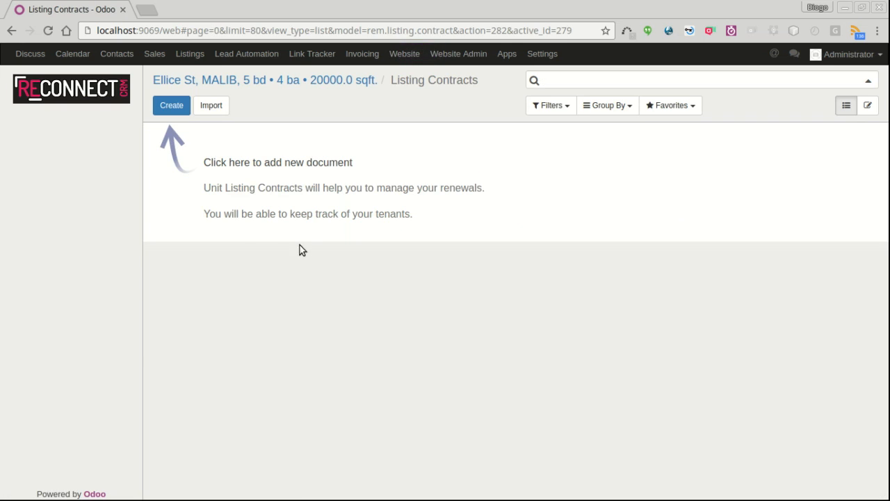
click(172, 108)
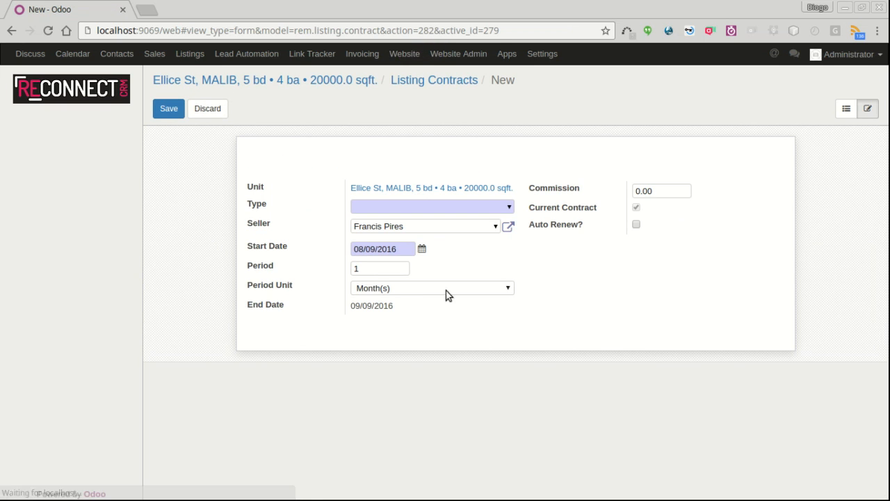
click(507, 206)
click(425, 221)
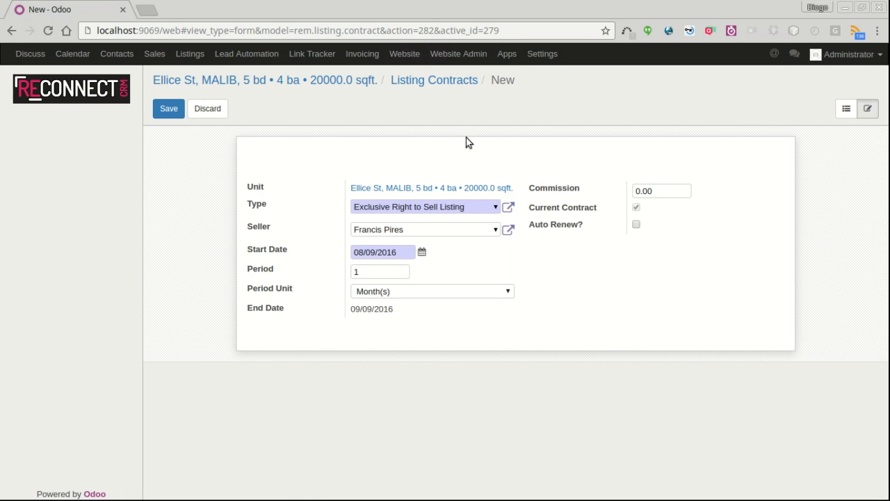
Step: Set the contract start date to June 1, 2016
click(422, 253)
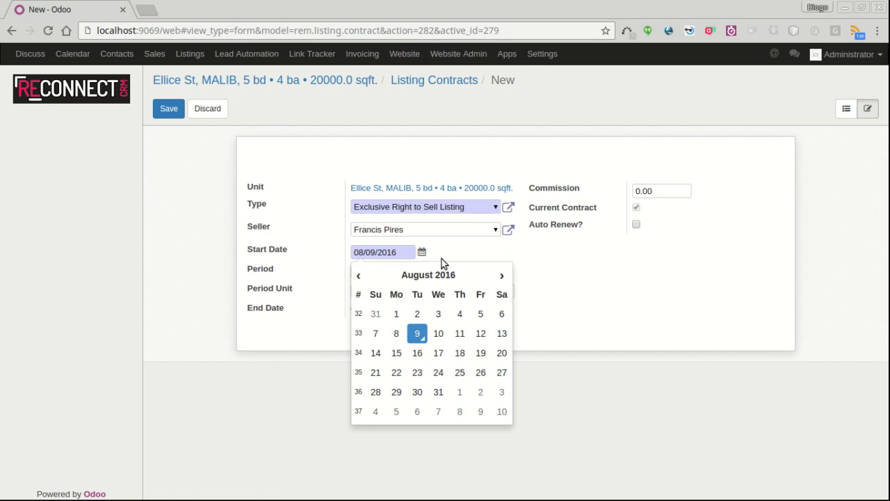
click(359, 275)
click(359, 276)
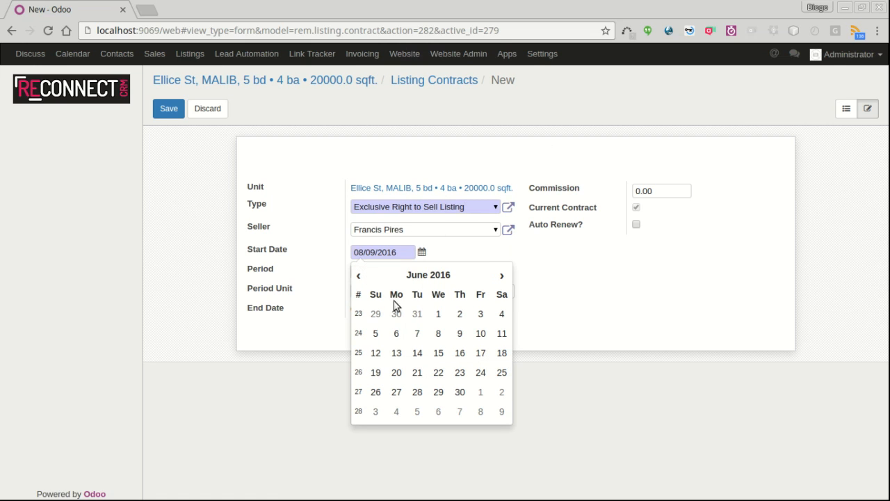
click(440, 314)
click(361, 277)
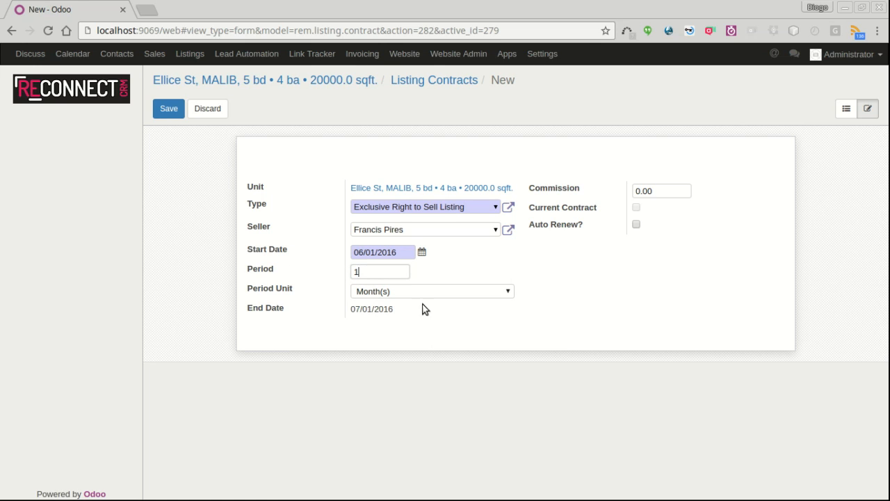
Step: Set commission 5, enable auto renew with Days as notice unit, and save the contract
click(661, 188)
text(5)
click(636, 225)
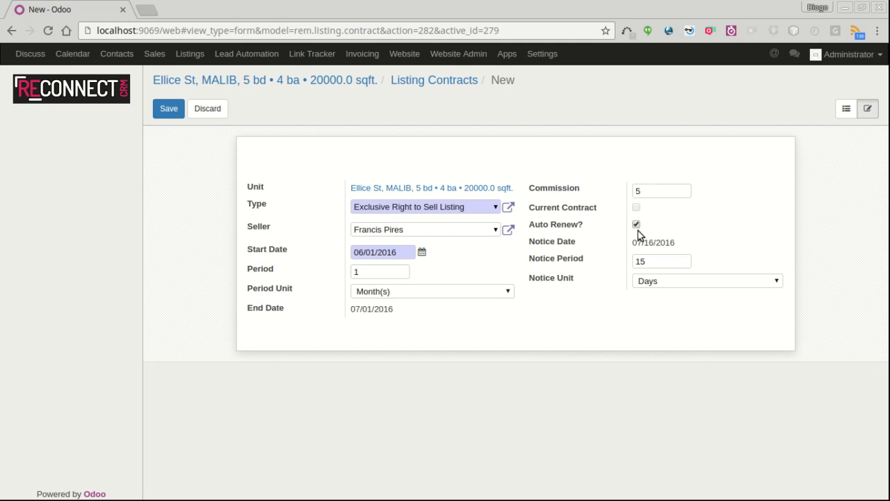
click(637, 226)
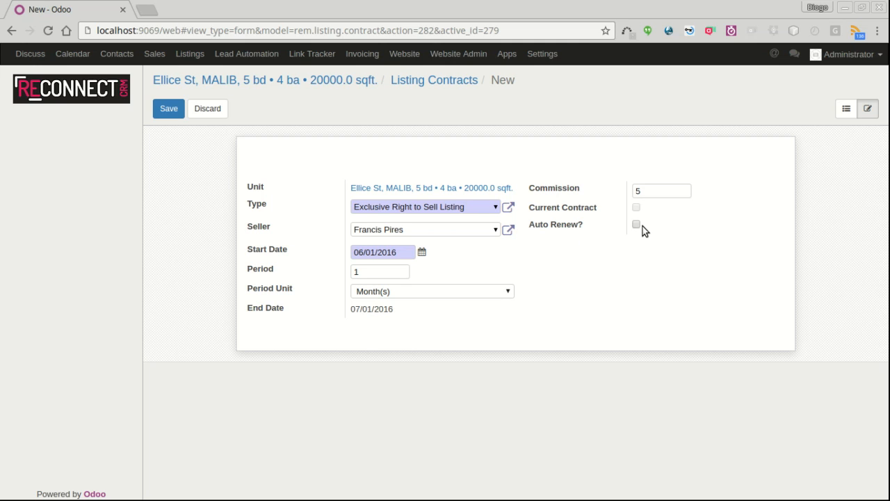
click(637, 225)
click(641, 280)
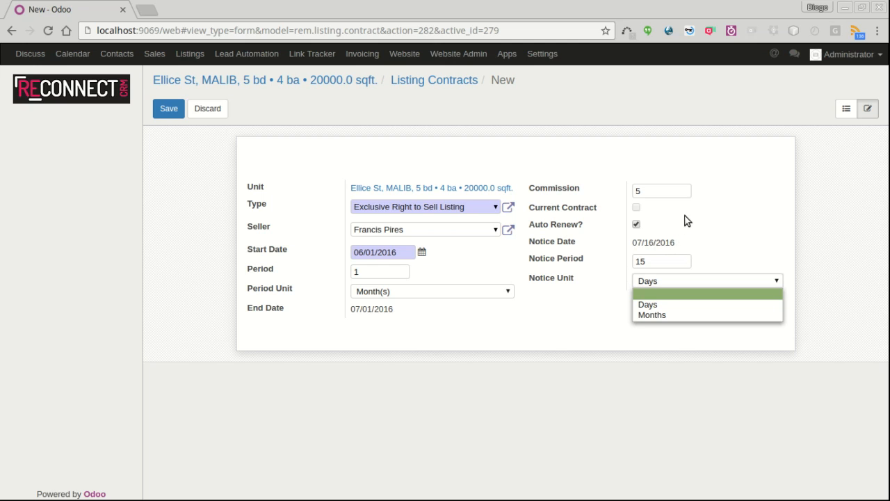
click(713, 209)
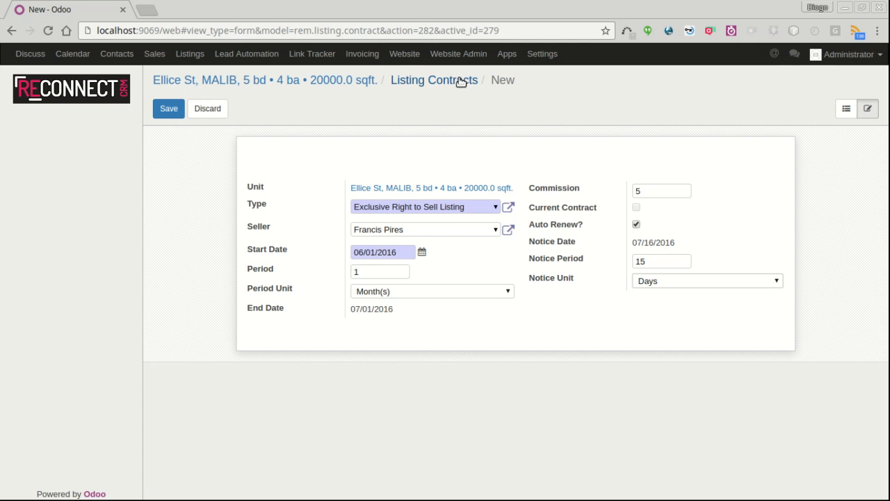
click(161, 112)
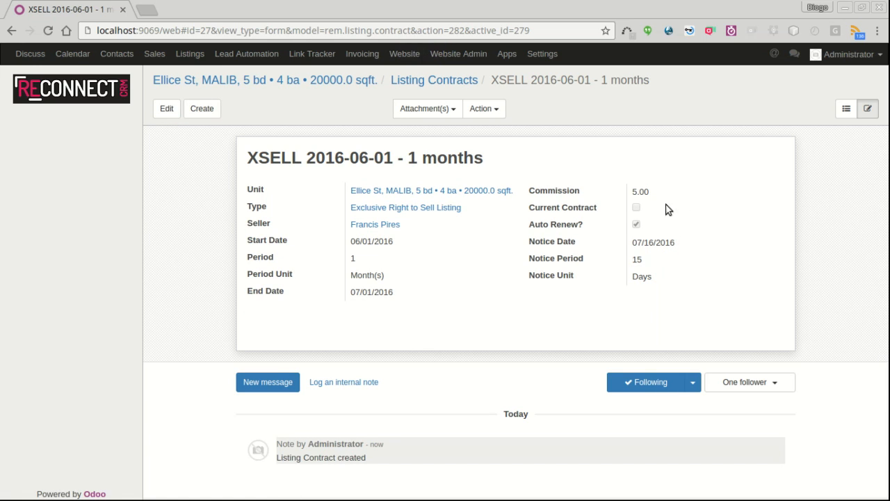
Step: Start a new Open Listing contract with a 3-month period
click(204, 114)
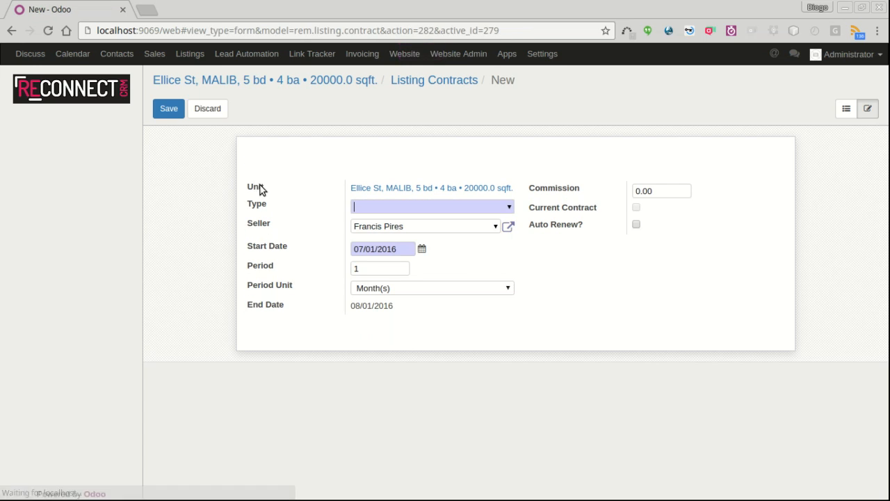
click(506, 209)
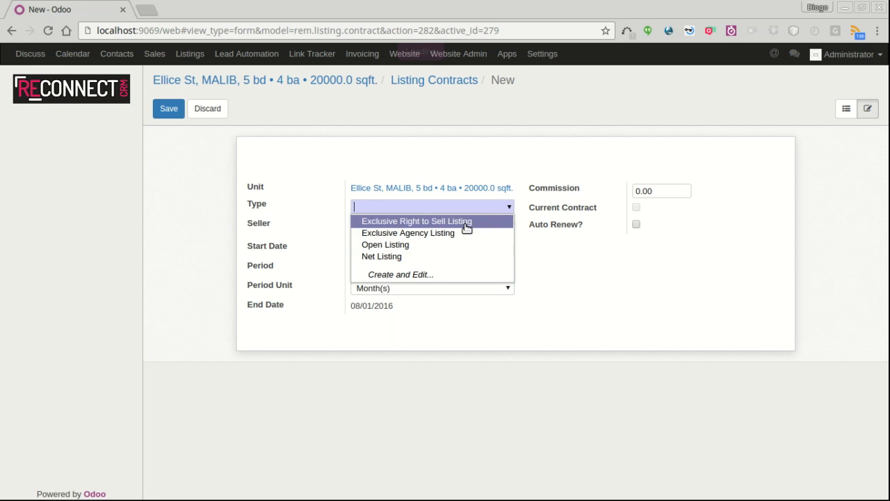
click(391, 245)
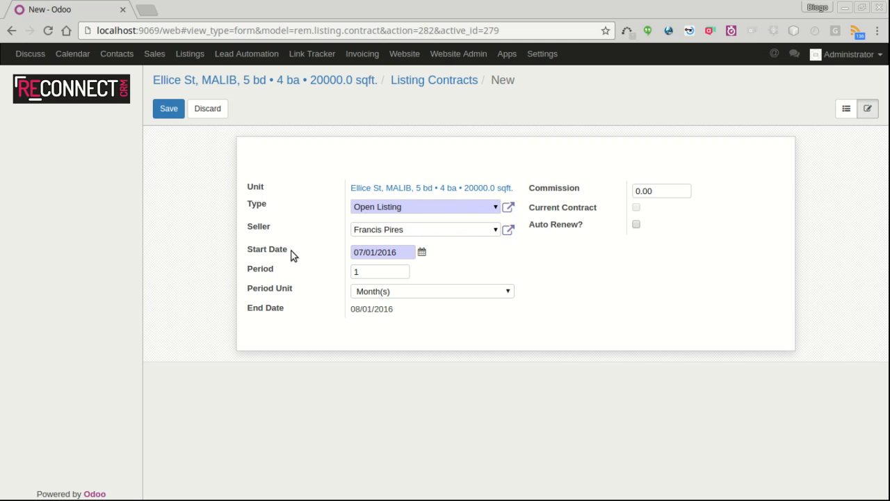
click(363, 277)
drag(375, 268, 349, 271)
text(3)
Step: Set commission to 5, save, and return to the Ellice St property record
click(658, 189)
text(5)
click(172, 111)
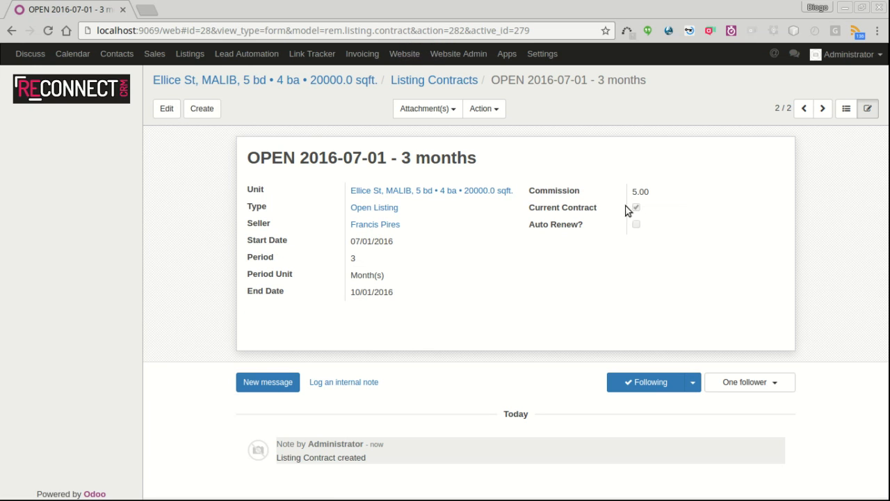
click(843, 112)
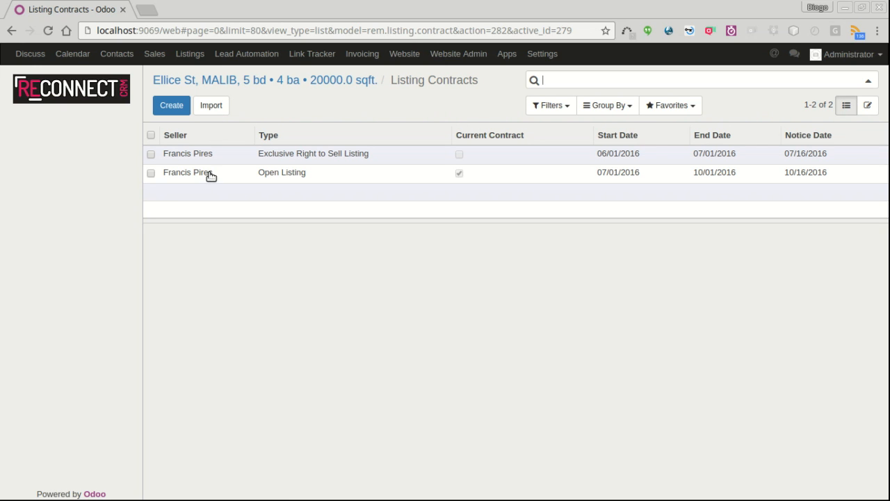
click(324, 84)
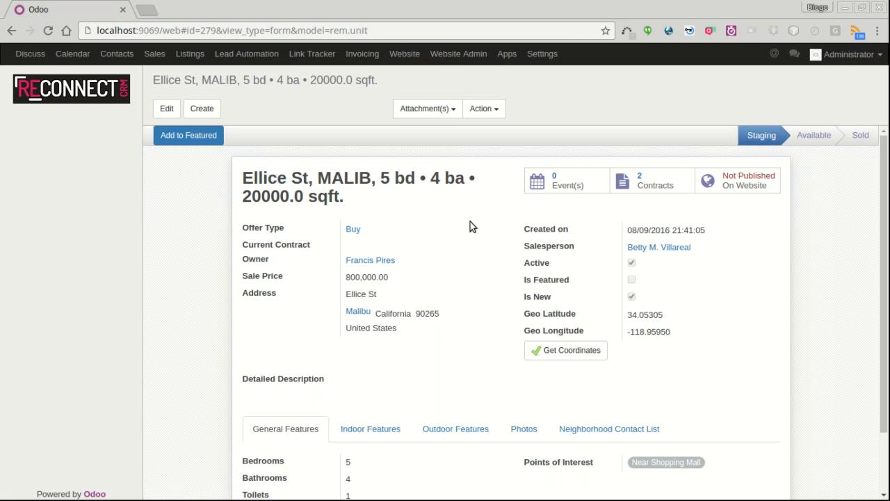
Step: Filter the For Sale listings by City 'malibu' and open the Ellice St, MALIB listing
click(190, 54)
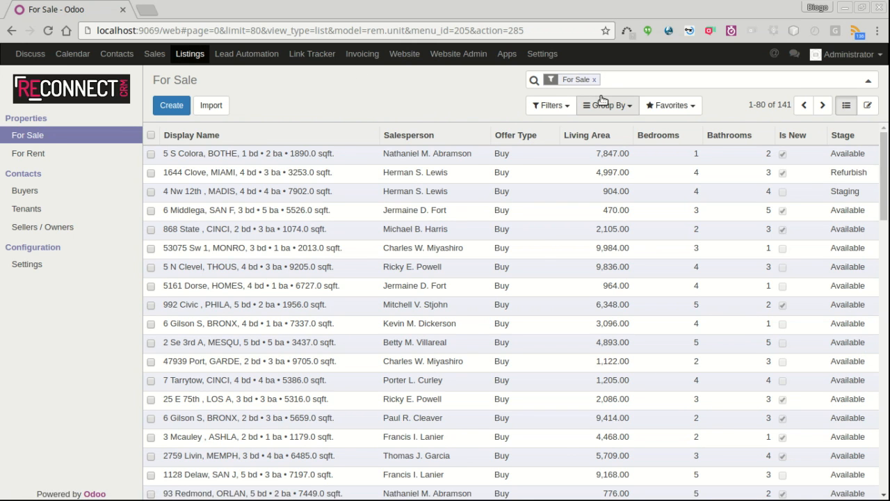
text(ma)
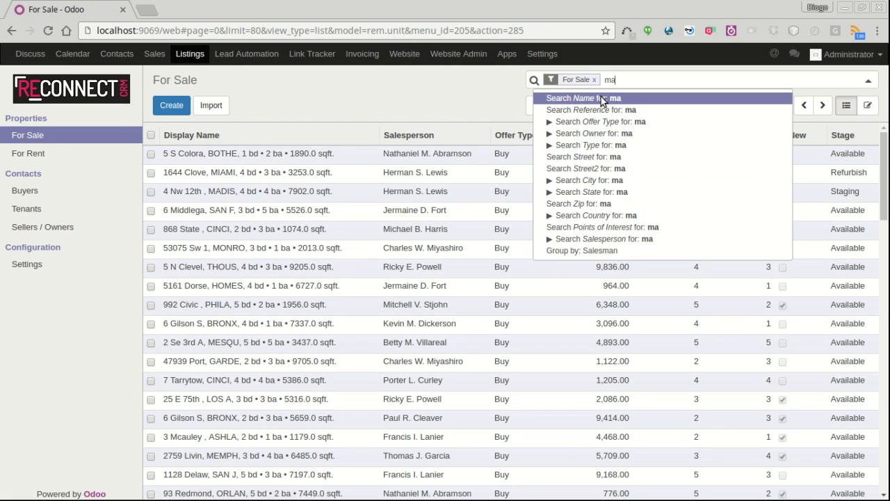
text(libu)
key(Down)
key(Down)
key(Down)
key(Down)
key(Down)
key(Down)
key(Down)
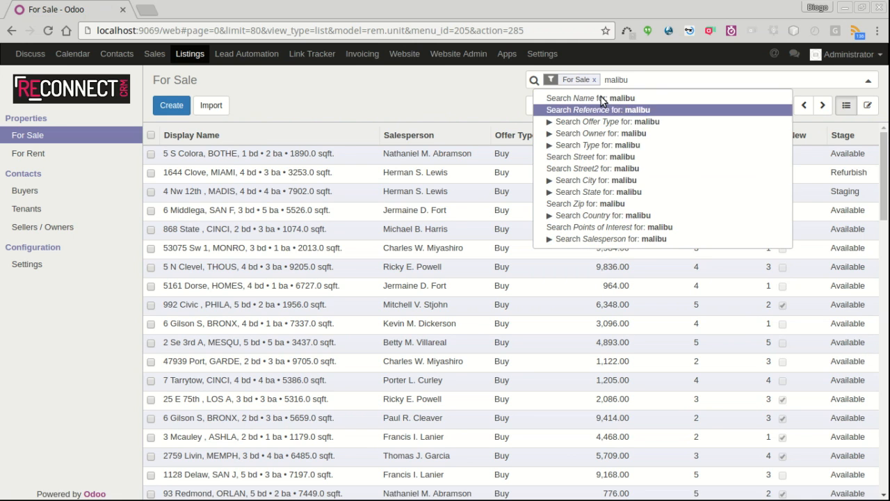
key(Return)
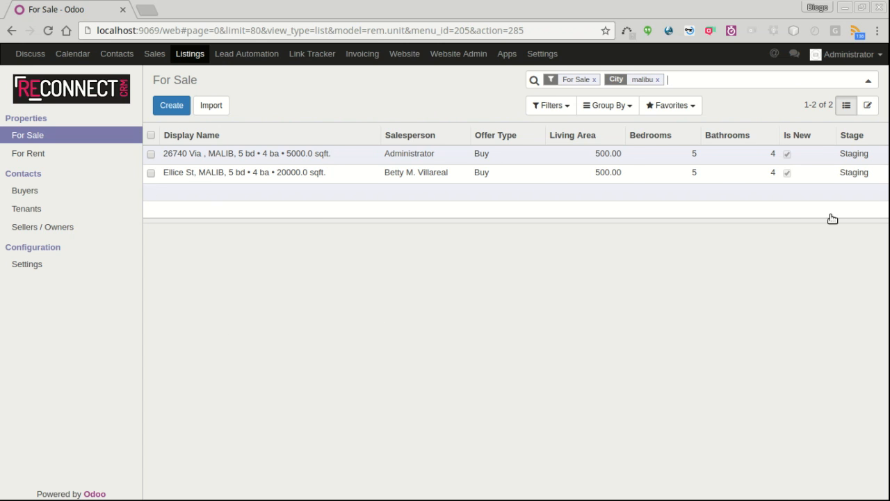
click(856, 180)
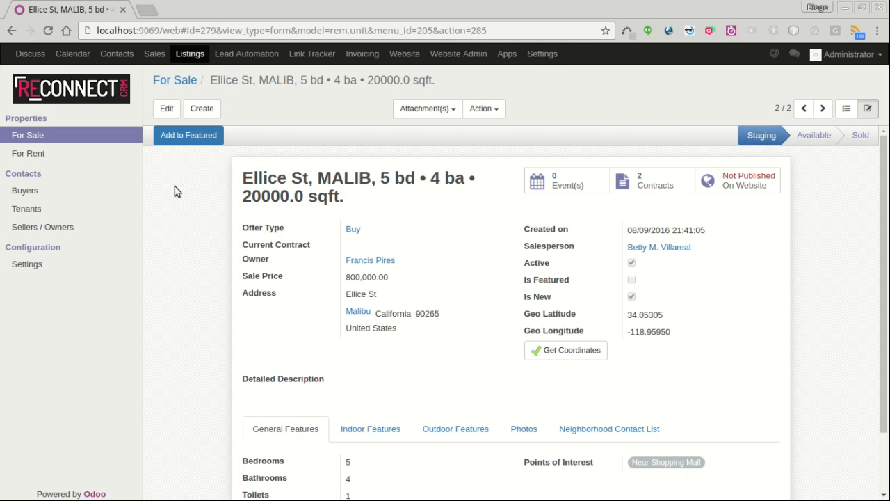
Step: Open the unit stage configuration, expand the Buy and Rent stage groups, and start a new stage
click(31, 267)
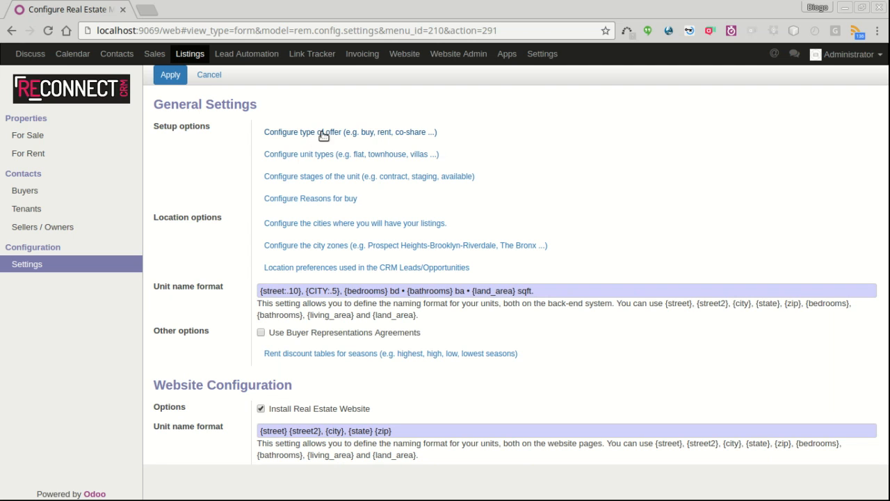
mouse_move(303, 183)
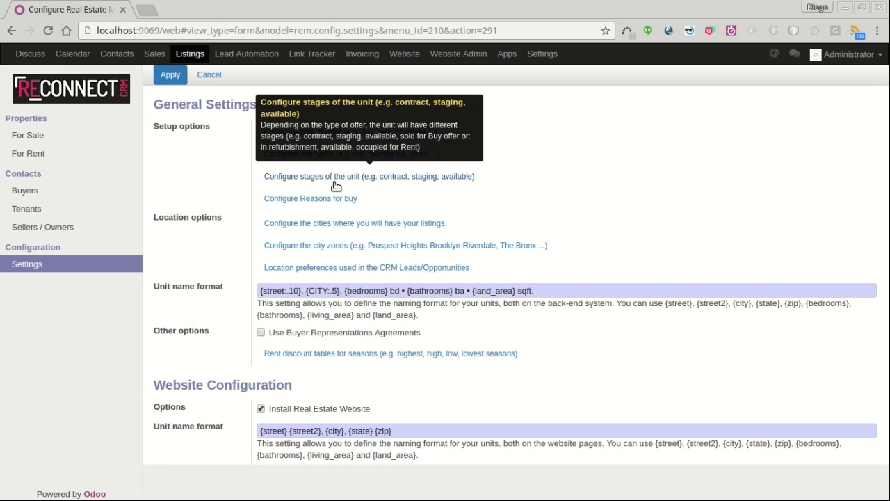
click(439, 176)
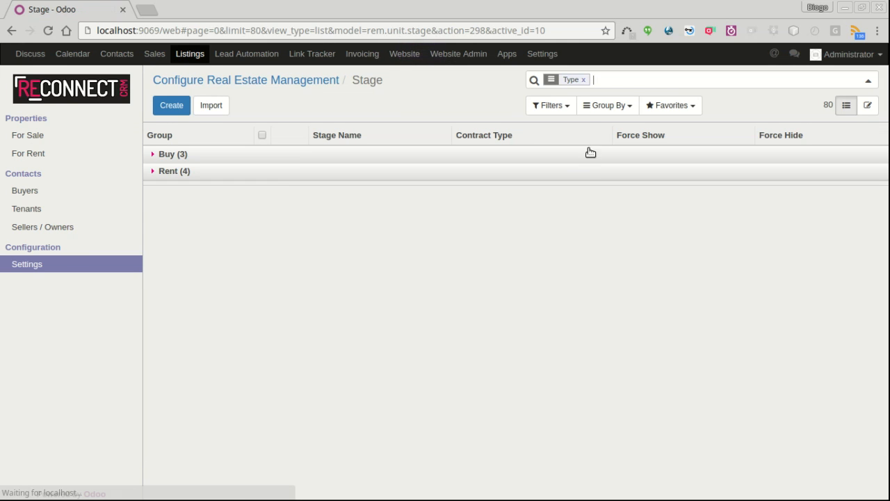
click(159, 157)
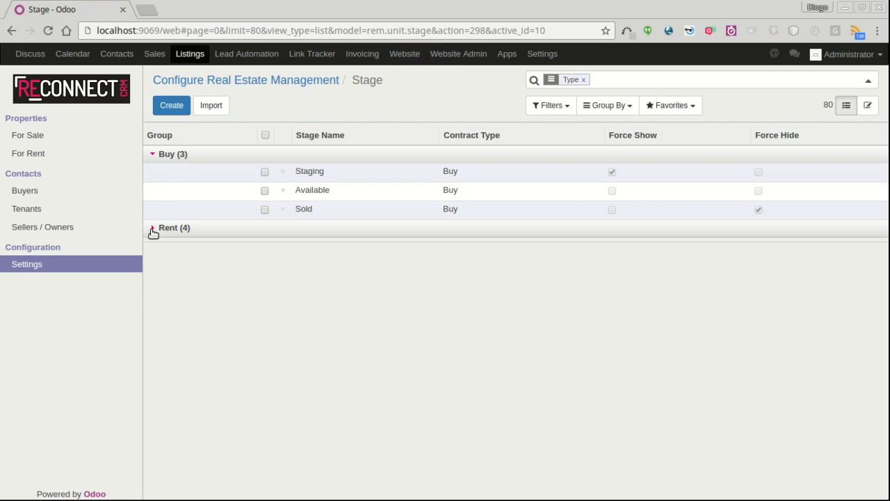
click(154, 230)
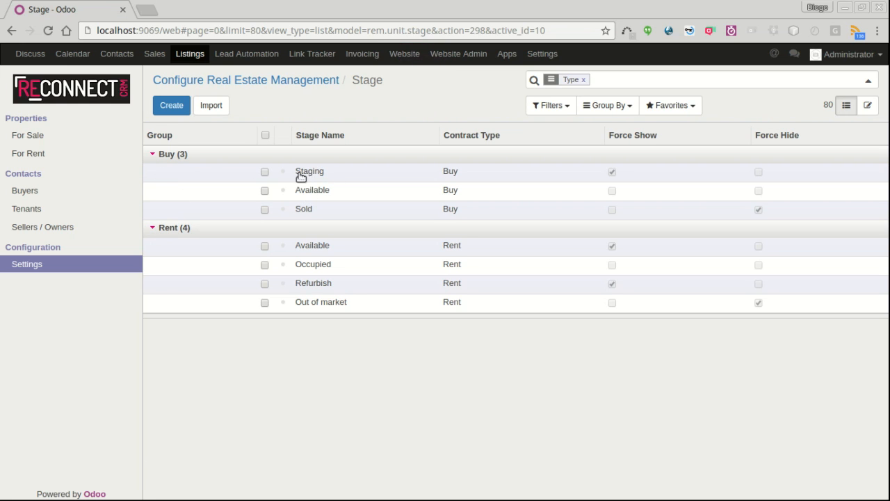
click(173, 105)
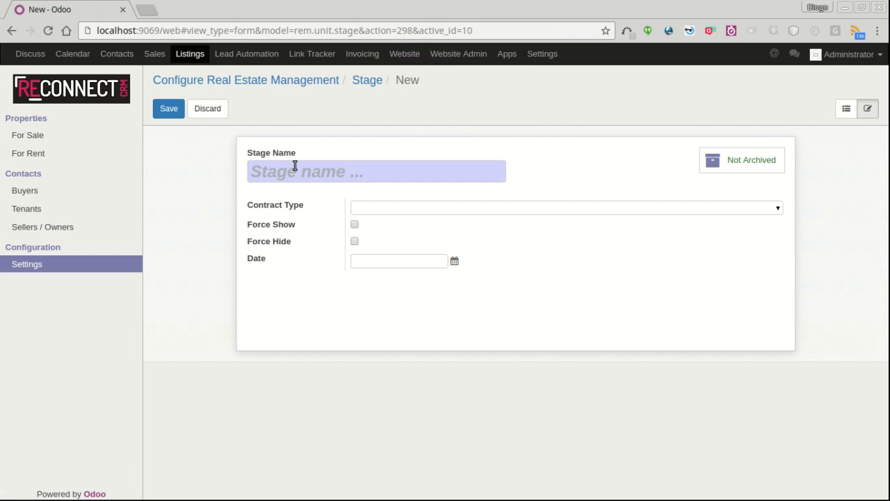
Step: Create and save a Buy-type stage named 'Marketing' with a stage date
text(Marketing)
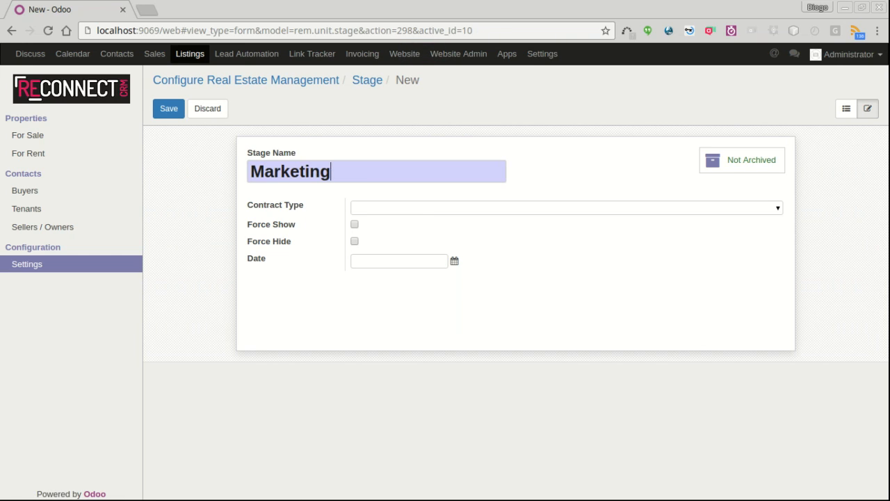
click(779, 209)
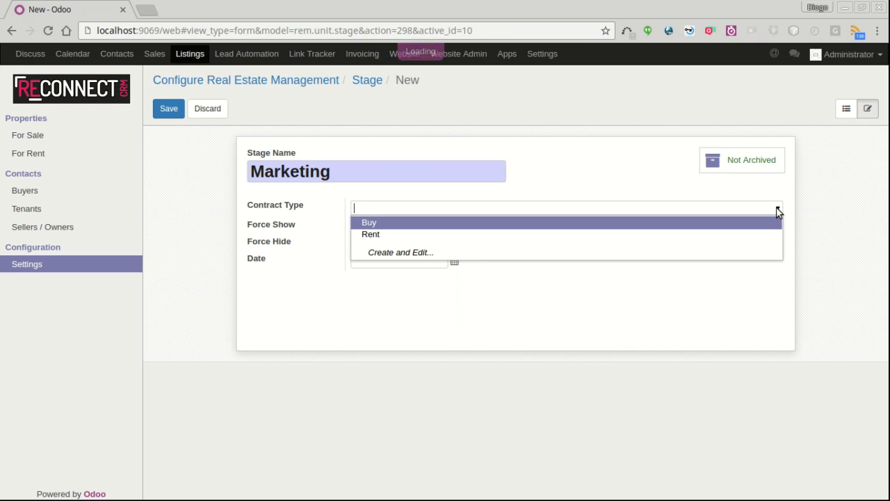
click(387, 226)
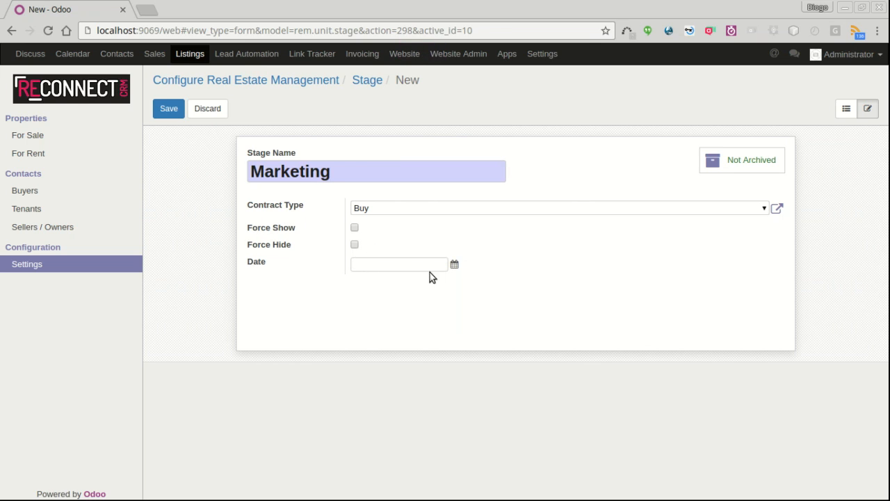
click(455, 266)
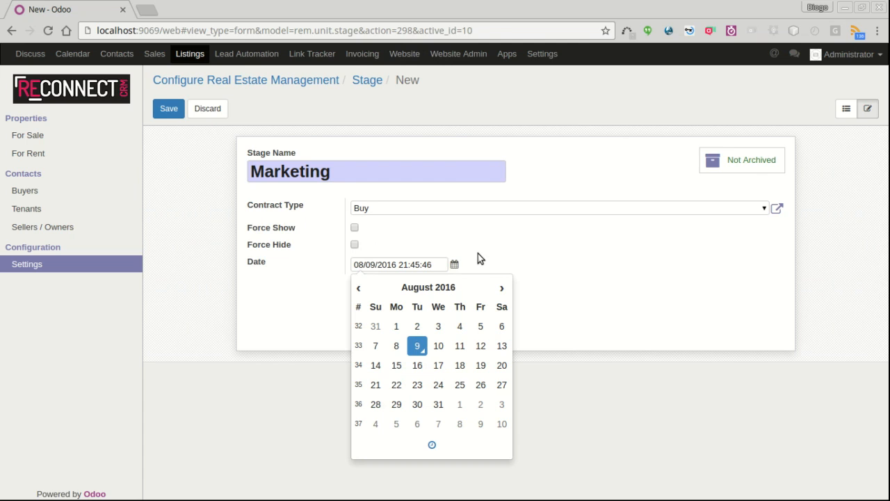
click(296, 292)
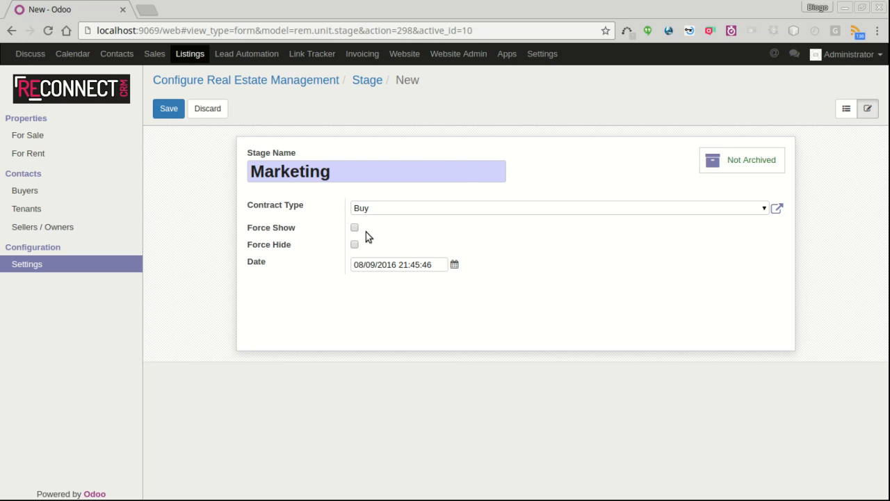
click(169, 109)
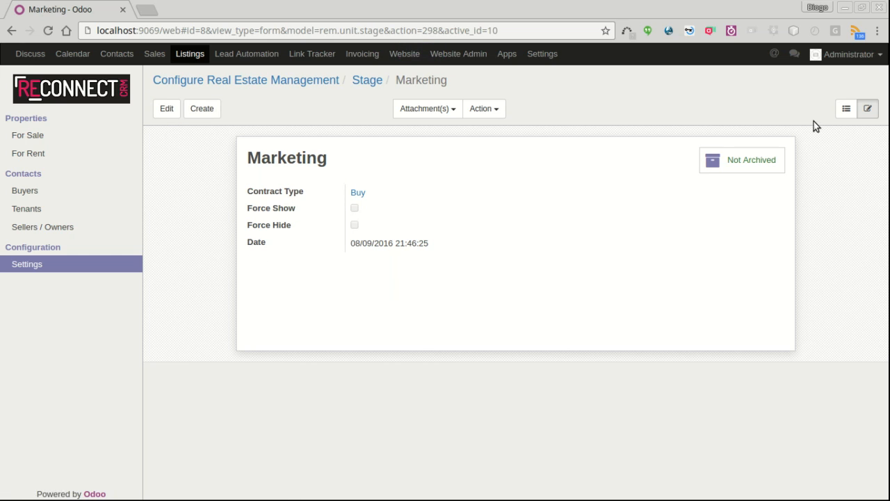
Step: Drag Marketing to sit right after Staging among the Buy stages, then return to For Sale
click(846, 109)
click(158, 155)
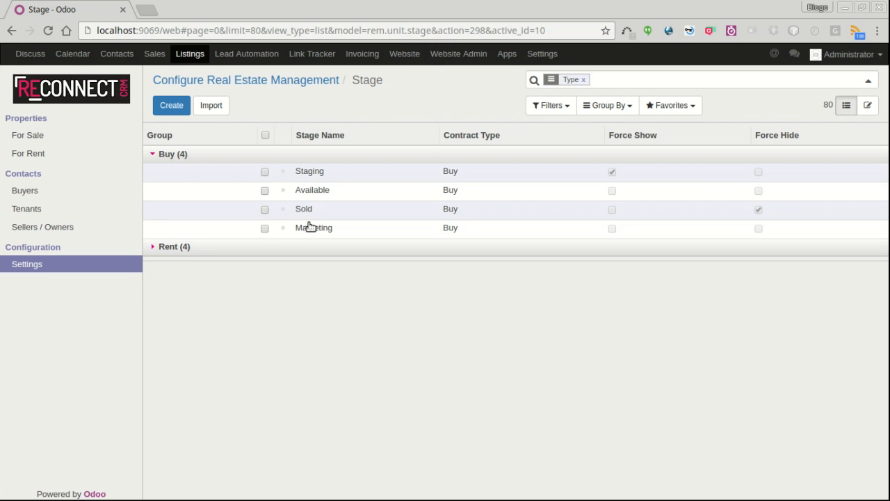
drag(286, 229, 296, 193)
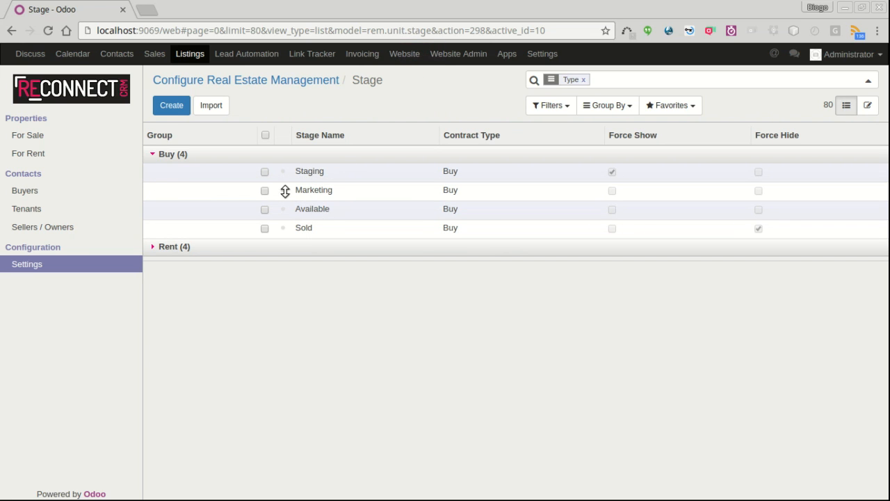
click(27, 139)
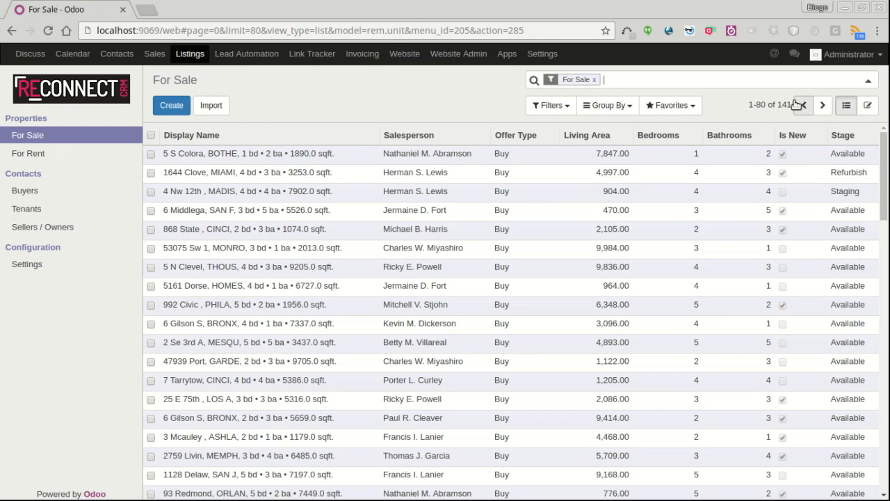
Step: Filter sale listings to City 'malibu', open Ellice St, and move it to the Marketing stage
text(malibu)
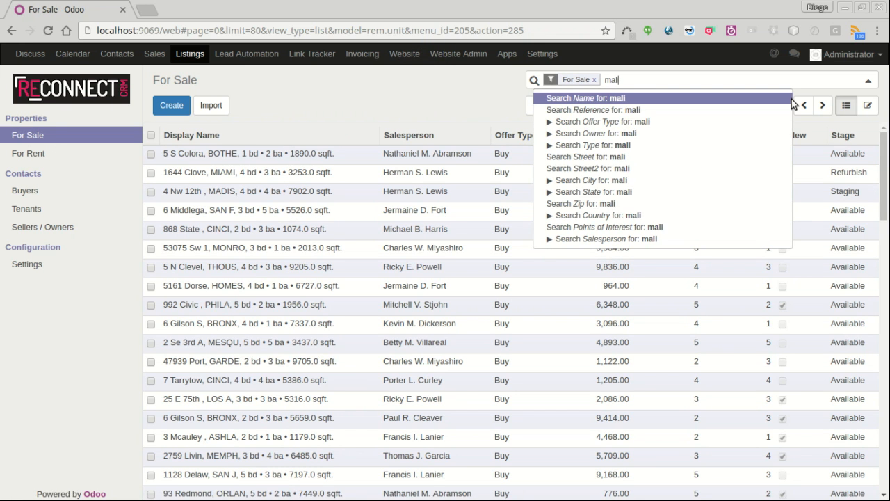
key(Down)
key(Down)
key(Down)
key(Down)
key(Down)
key(Down)
key(Down)
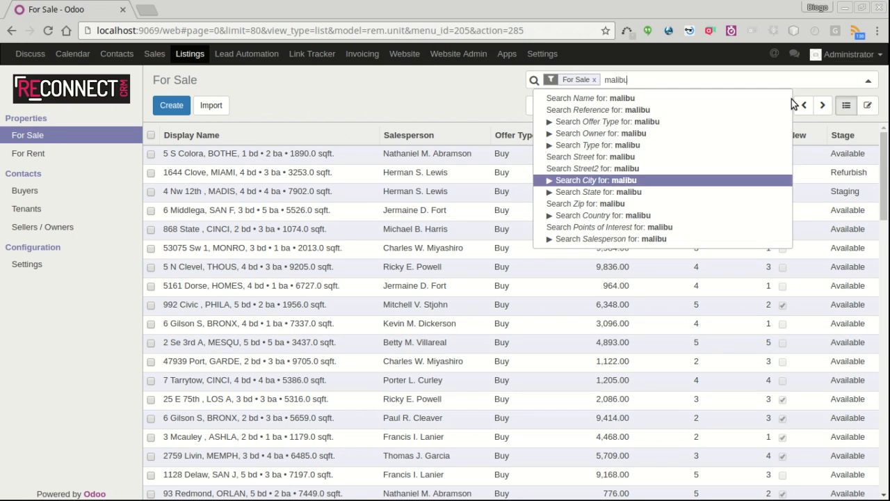
key(Return)
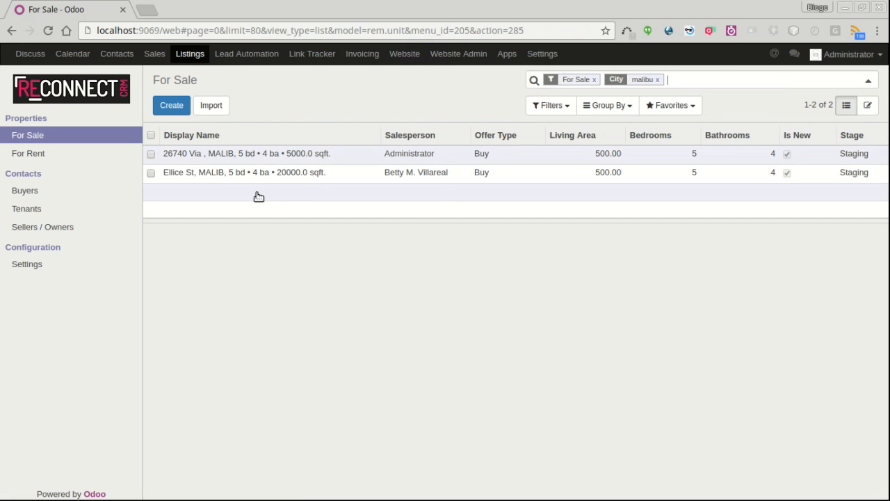
click(277, 178)
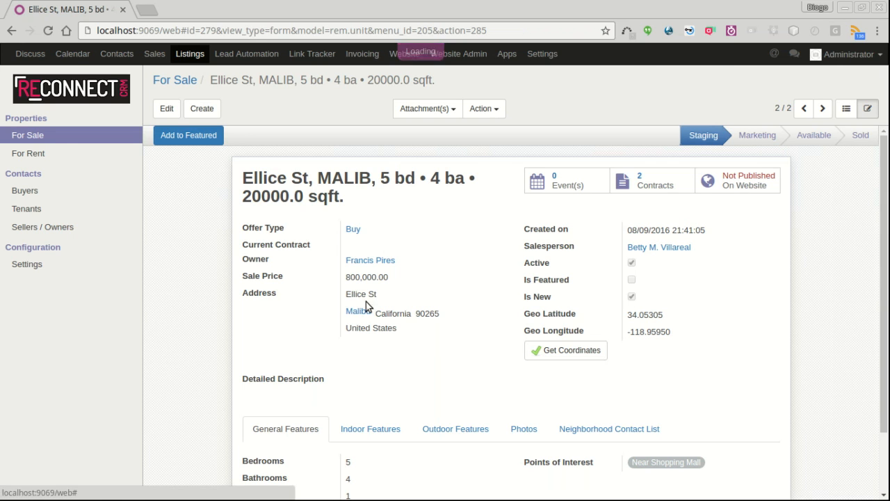
click(756, 138)
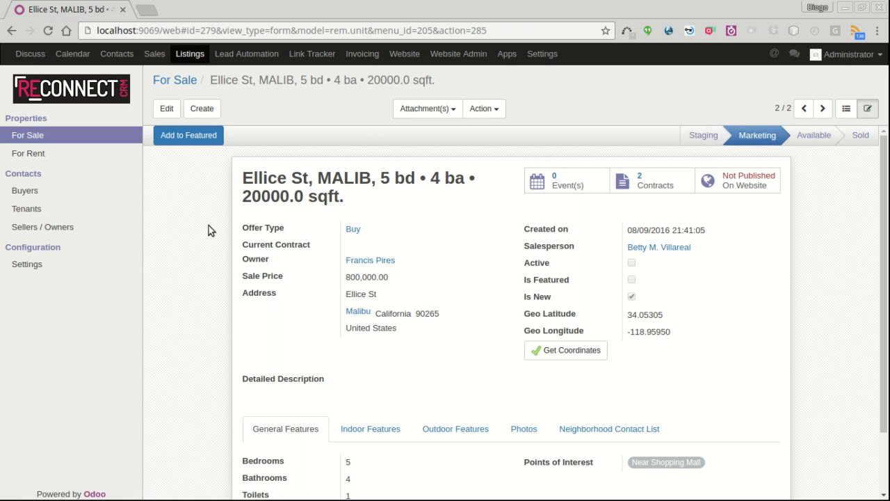
Step: Replace the Ellice St listing's owner with Luxuryhome, LTDA
click(167, 108)
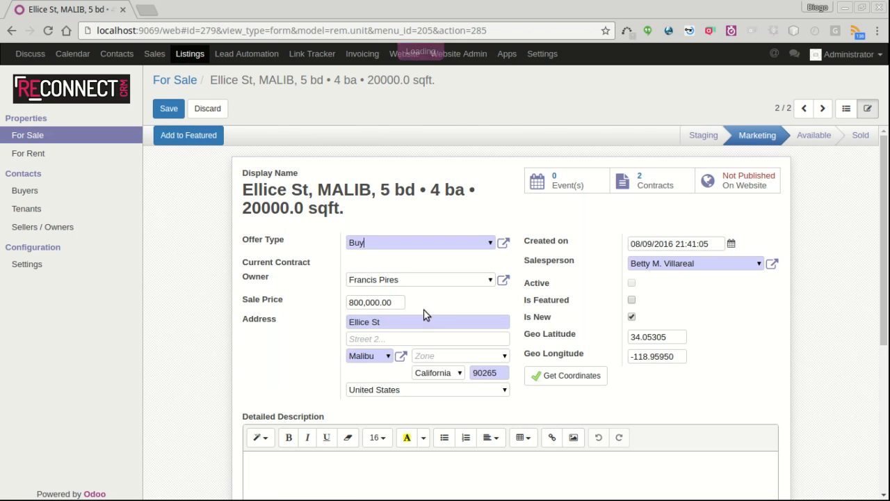
drag(424, 281, 288, 277)
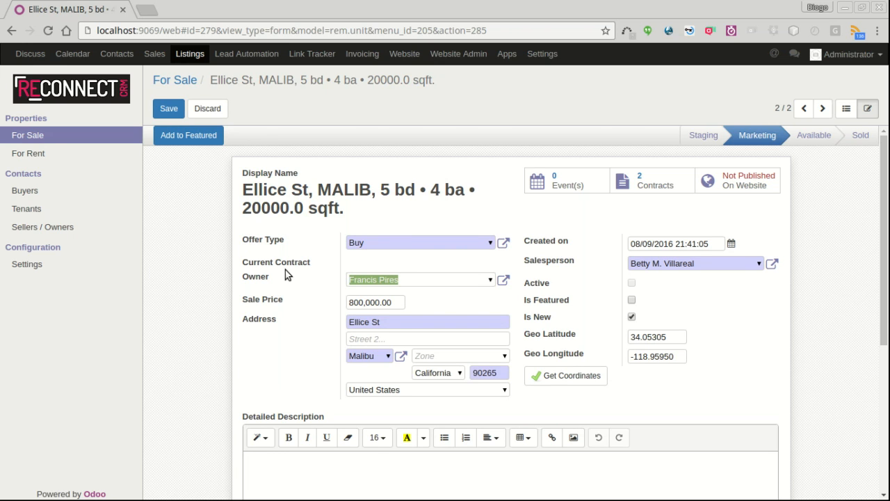
text(lu)
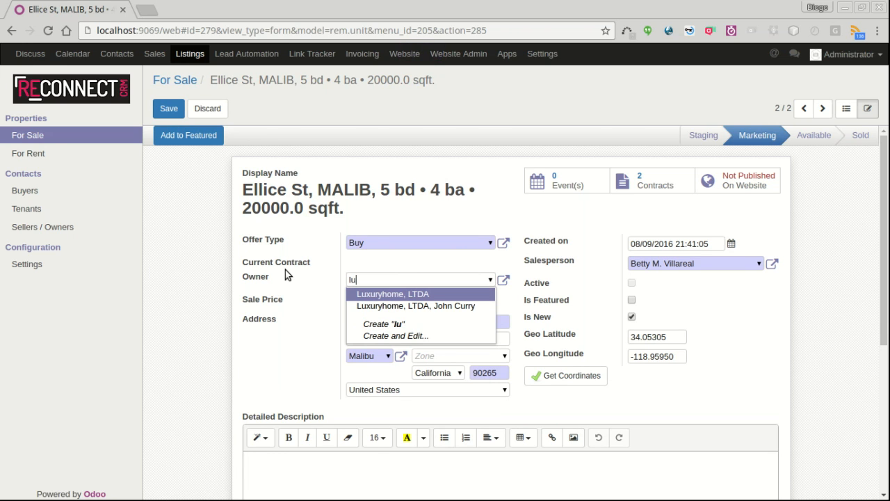
click(387, 293)
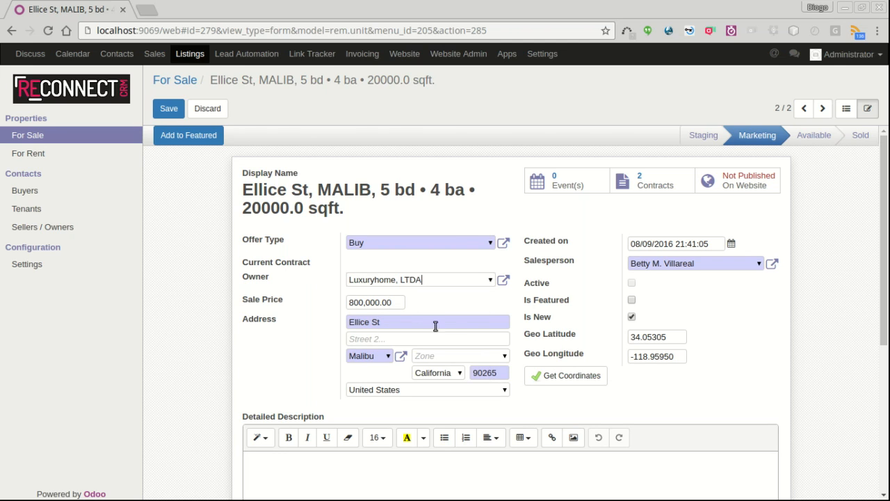
Step: Change the listing's offer type to Rent and save it
click(490, 242)
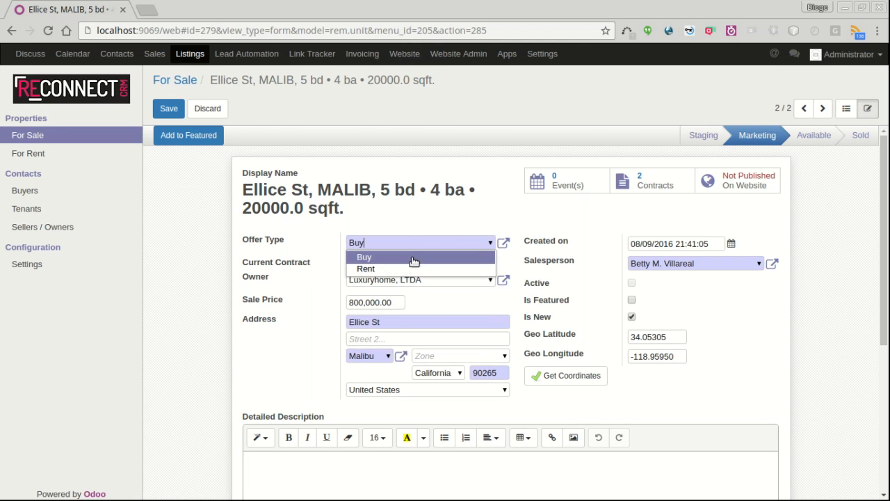
click(401, 270)
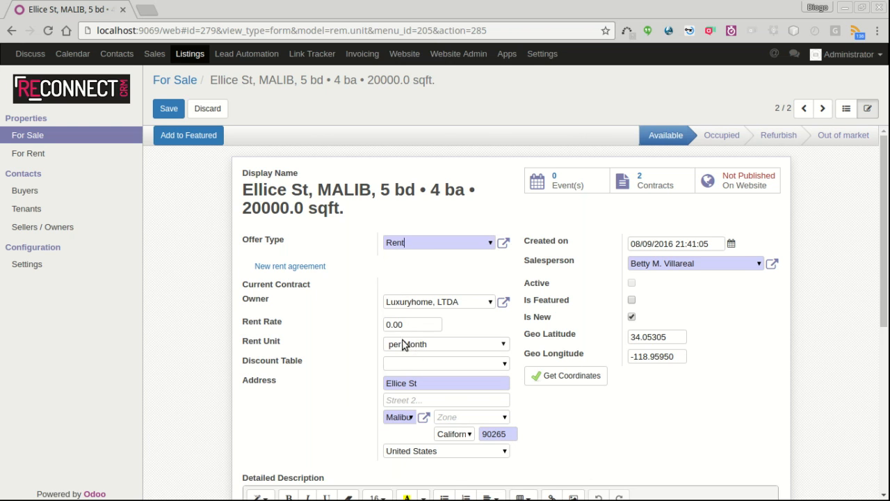
scroll(380, 367, down, 2)
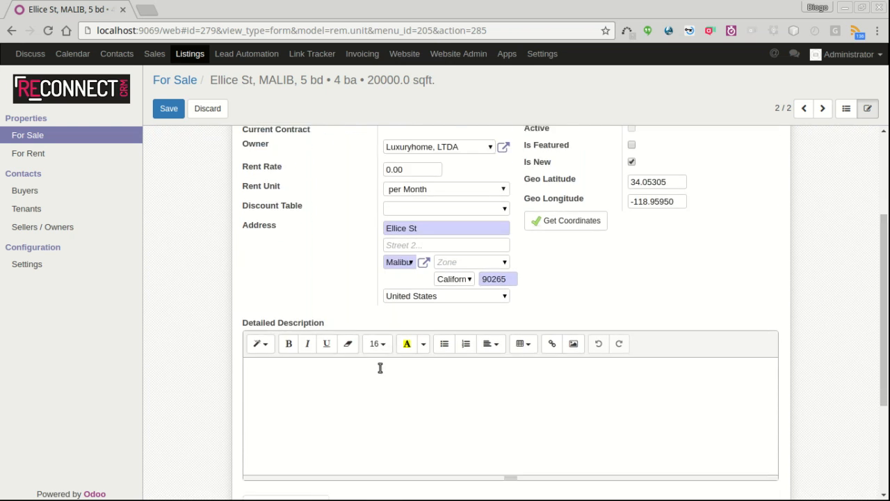
scroll(373, 374, up, 2)
click(166, 111)
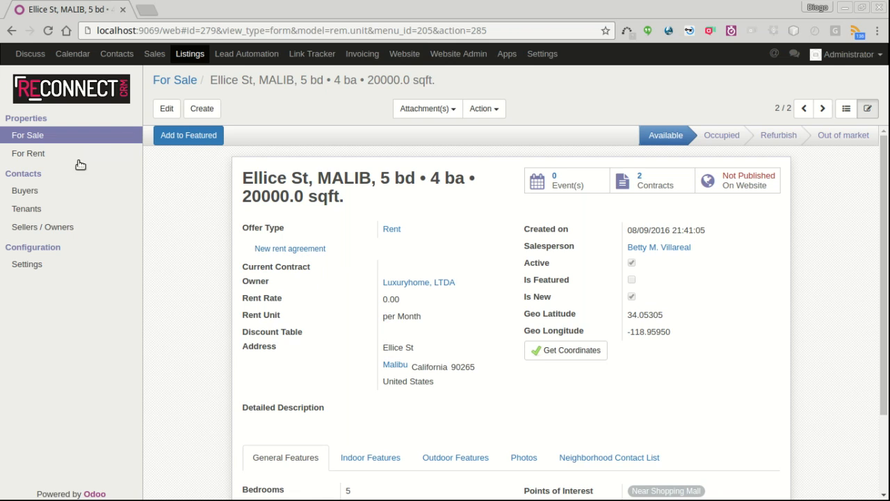
Step: Filter the For Rent listings by City 'malib' and open the 20000 sqft Ellice St rental
click(42, 151)
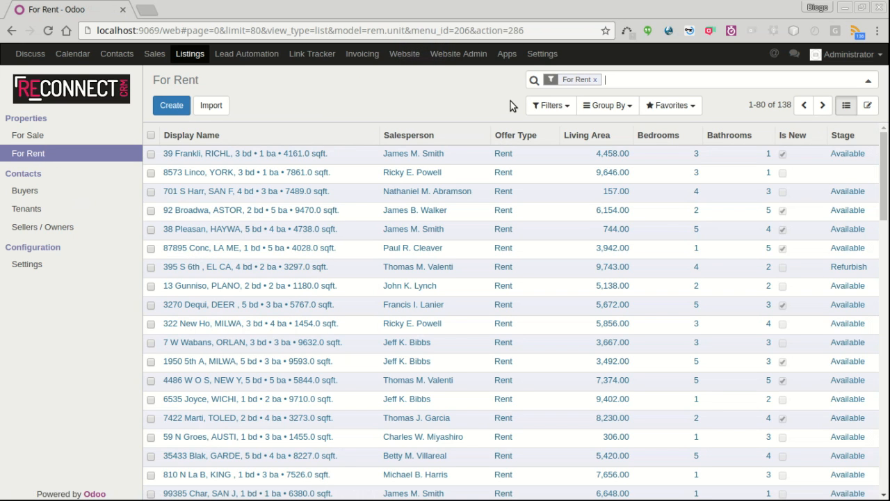
text(m)
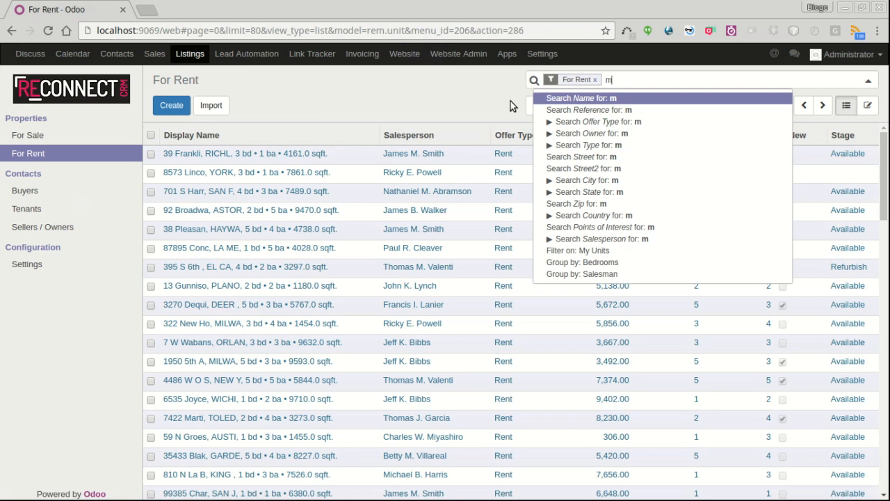
text(alibv)
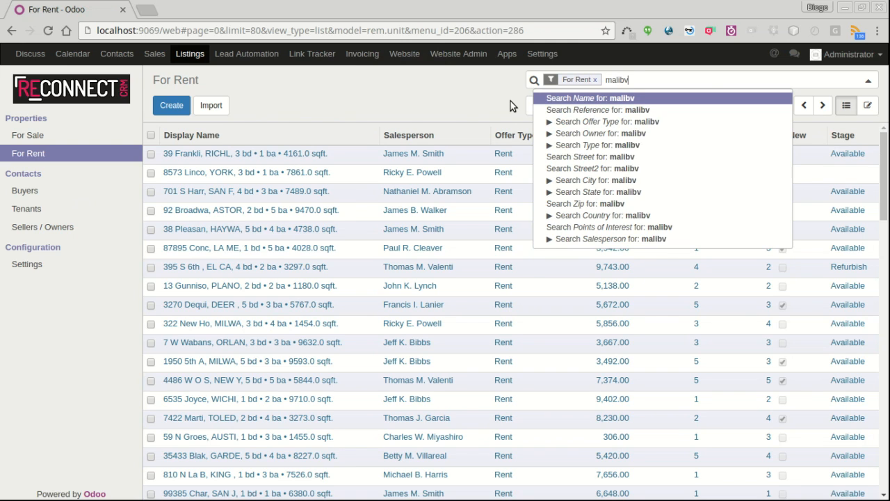
key(Down)
key(Down)
key(Down)
key(Down)
key(Down)
key(Down)
key(Down)
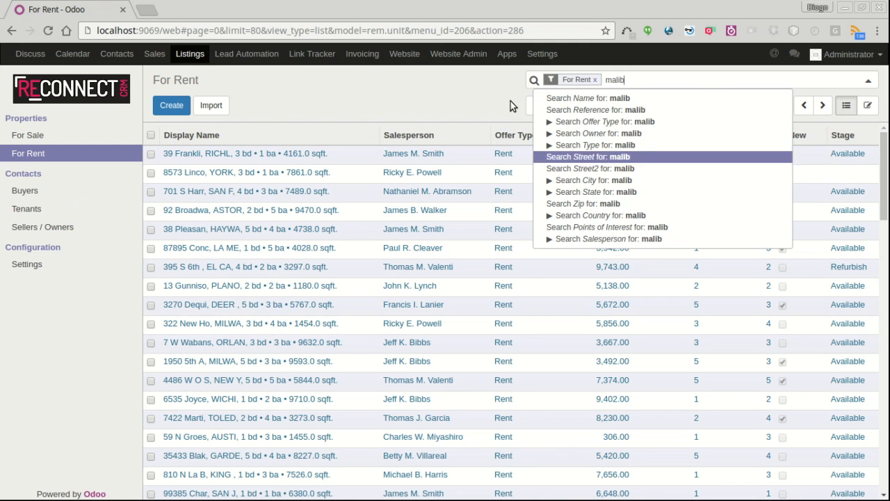
key(Return)
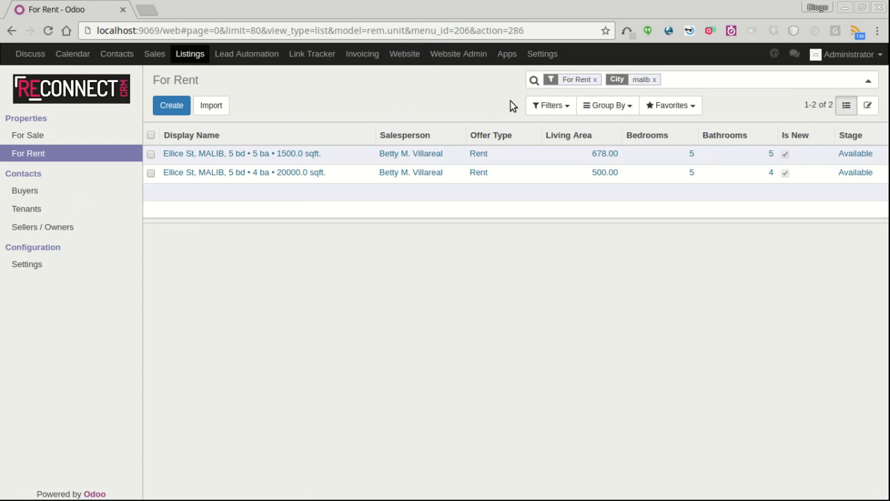
click(258, 165)
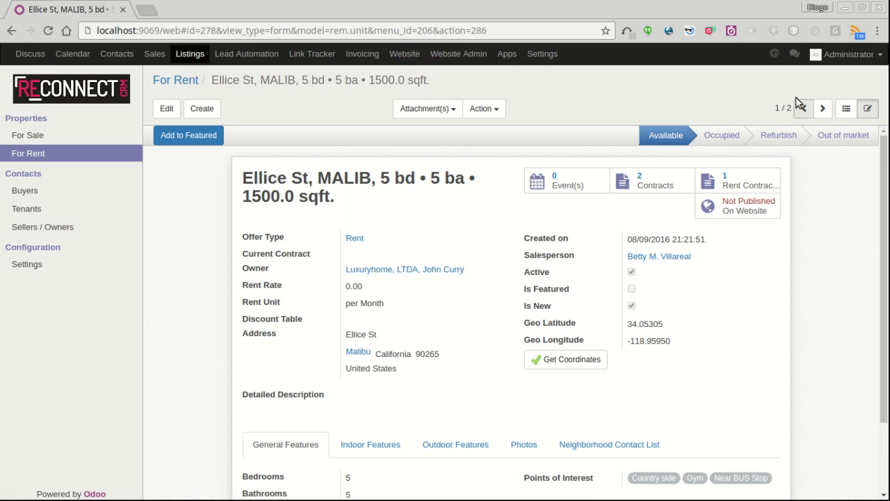
click(822, 108)
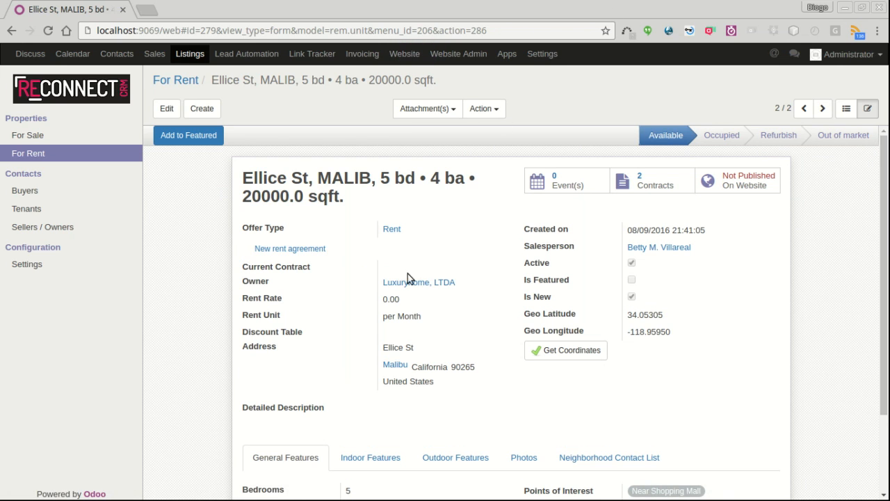